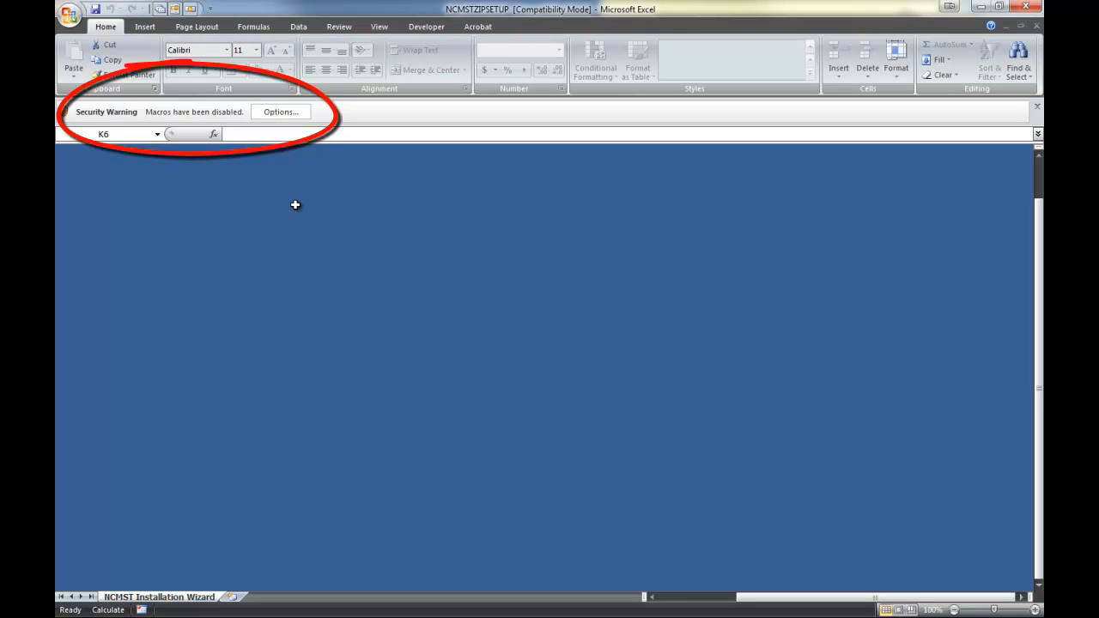
Set the macro security alert to 'Trust all documents from this publisher' and confirm.
{"action": "left_click", "coordinate": [278, 116]}
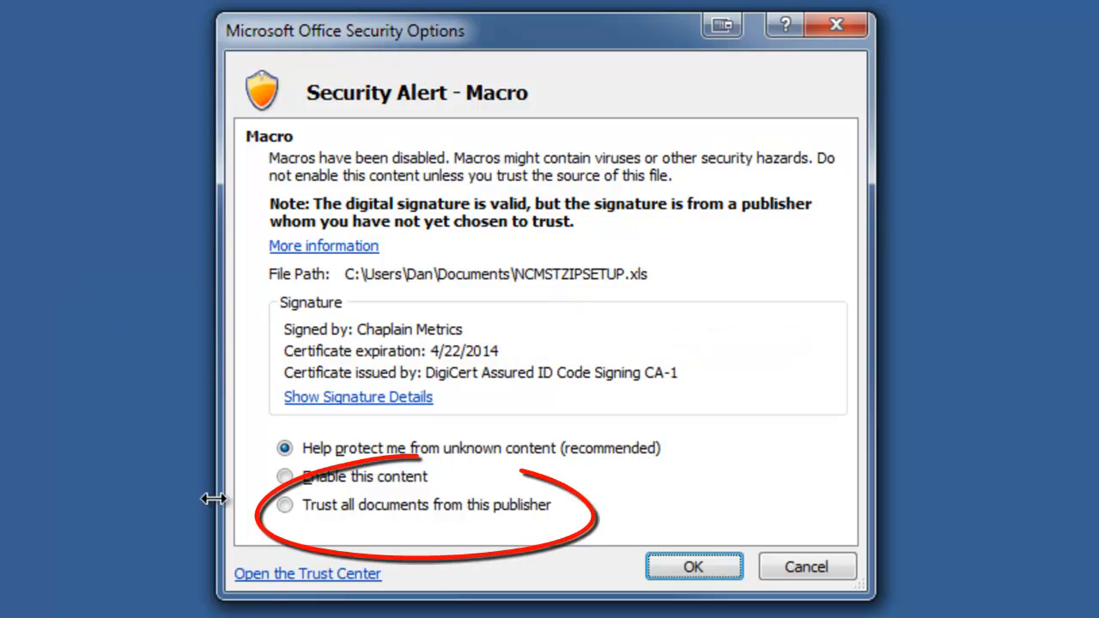
{"action": "left_click", "coordinate": [286, 505]}
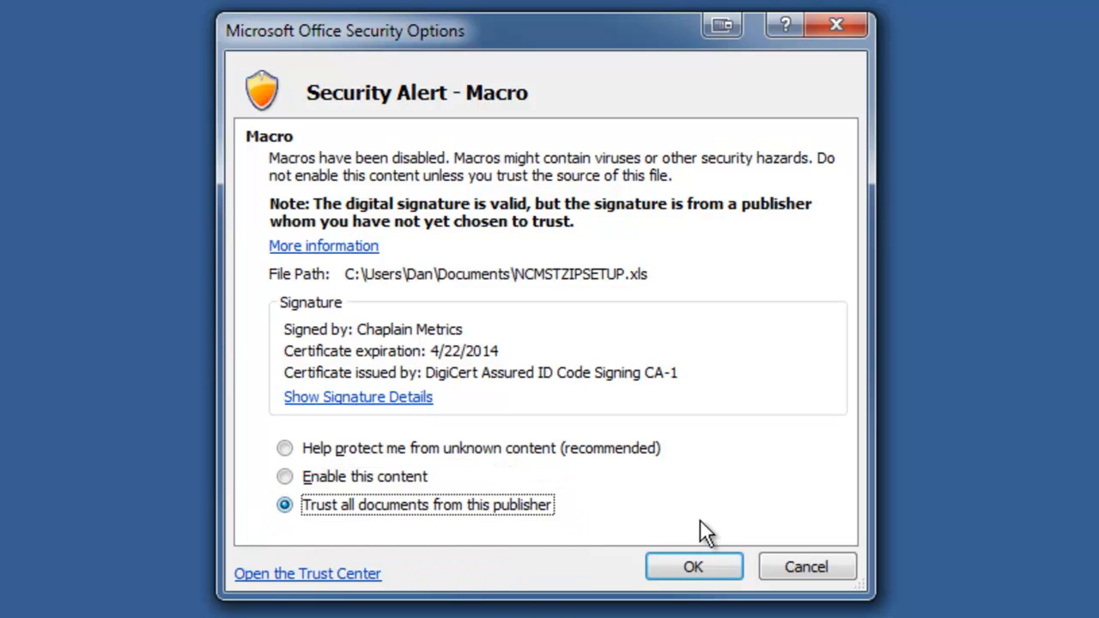
{"action": "left_click", "coordinate": [691, 567]}
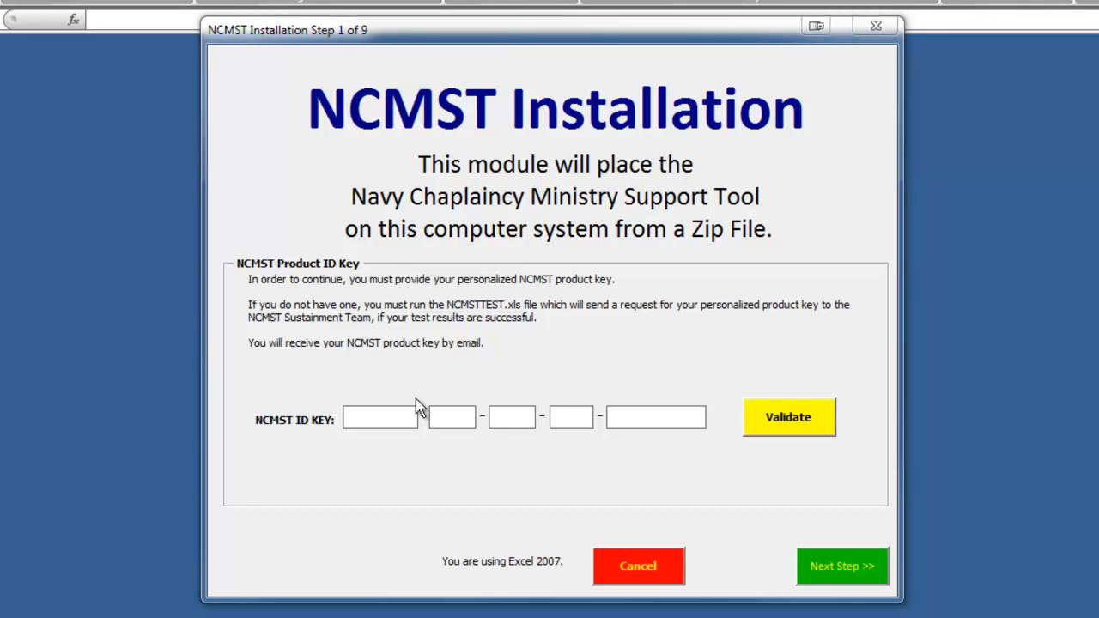
Enter the product ID key across the five NCMST ID KEY boxes, validate it and acknowledge the confirmation.
{"action": "left_click", "coordinate": [361, 418]}
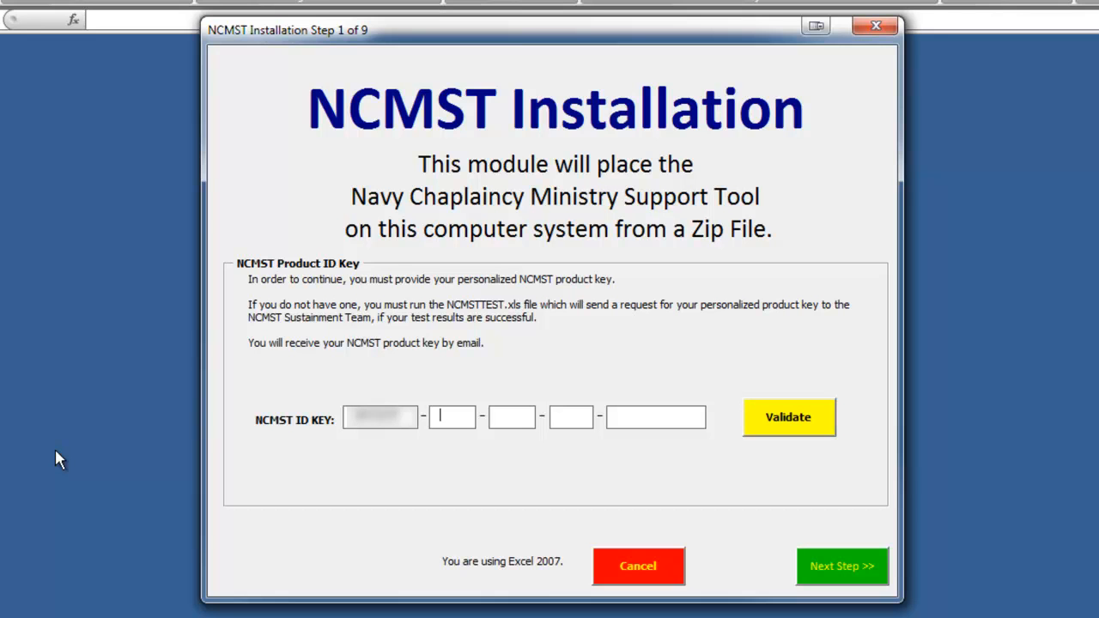
{"action": "key", "text": "Tab"}
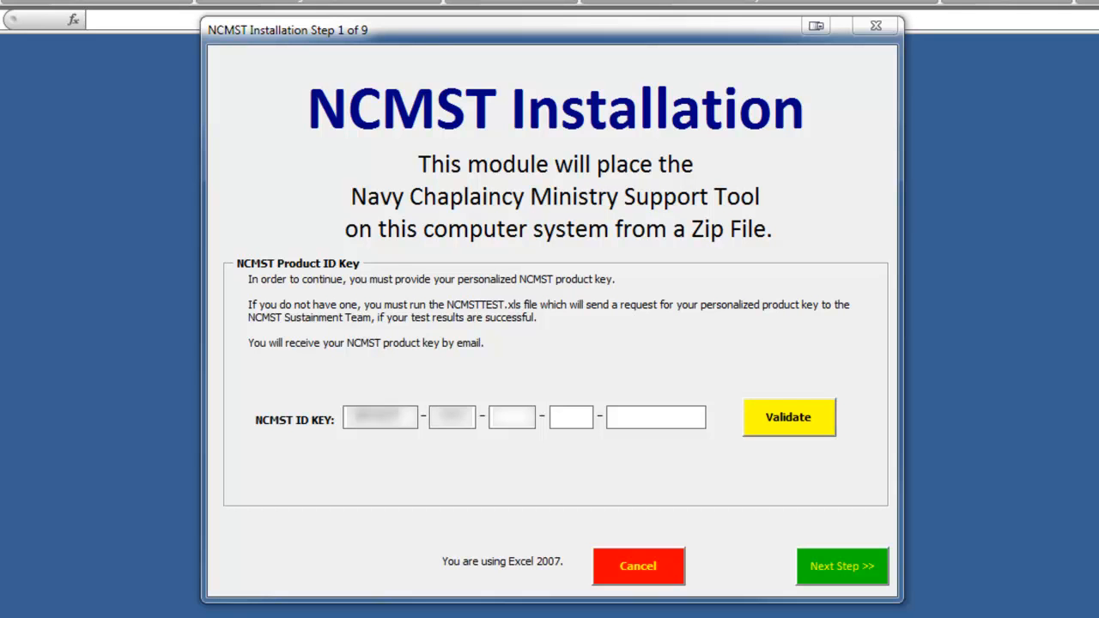
{"action": "left_click", "coordinate": [520, 415]}
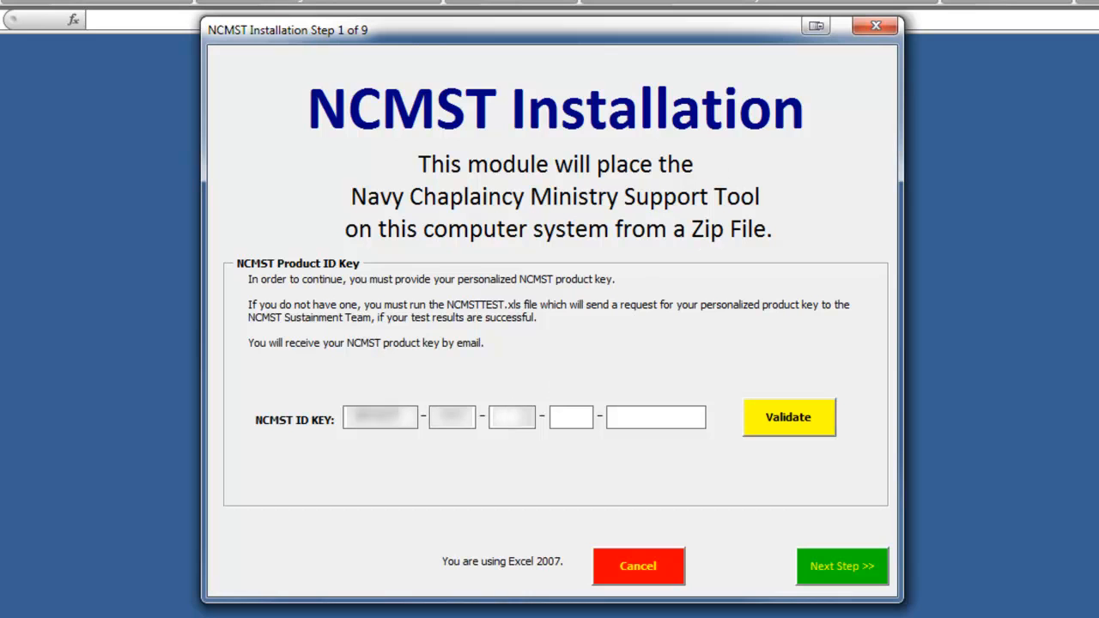
{"action": "key", "text": "Tab"}
{"action": "key", "text": "Tab"}
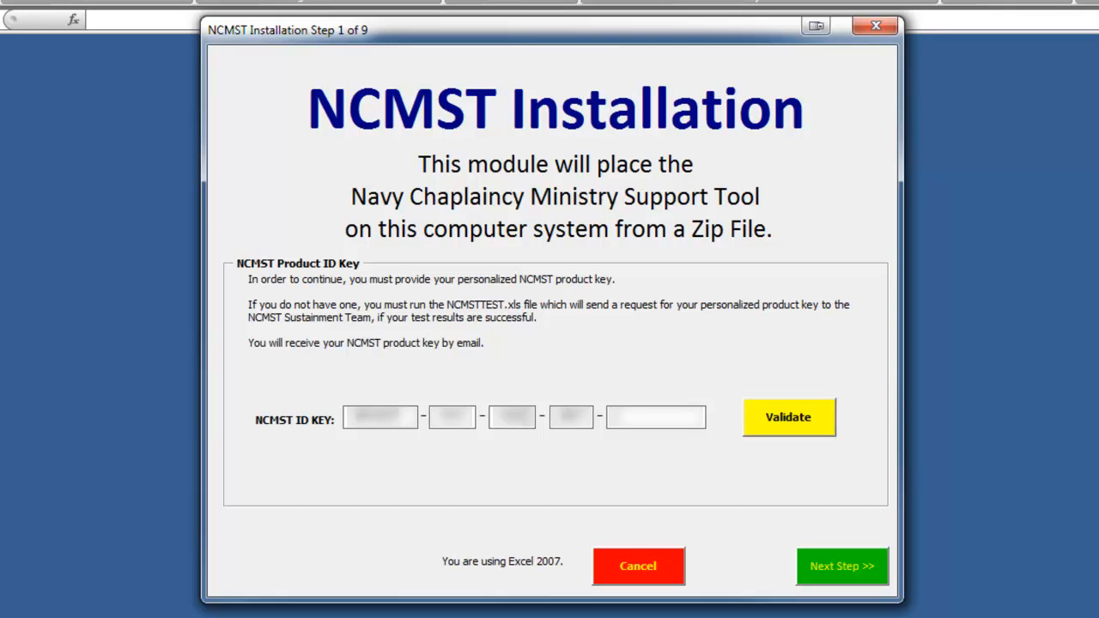
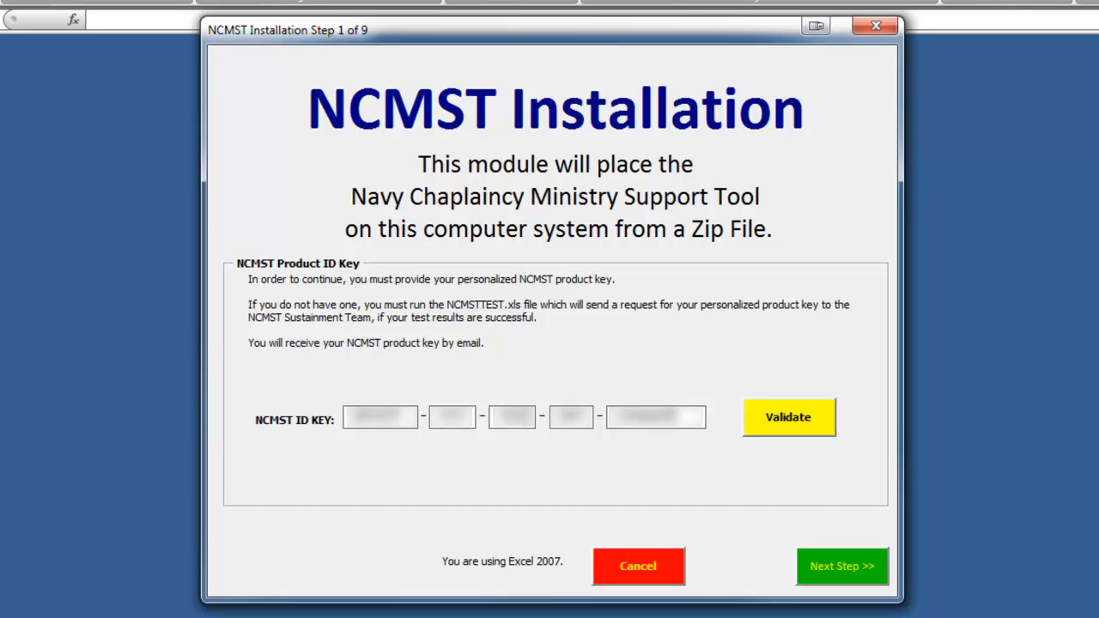
{"action": "key", "text": "Tab"}
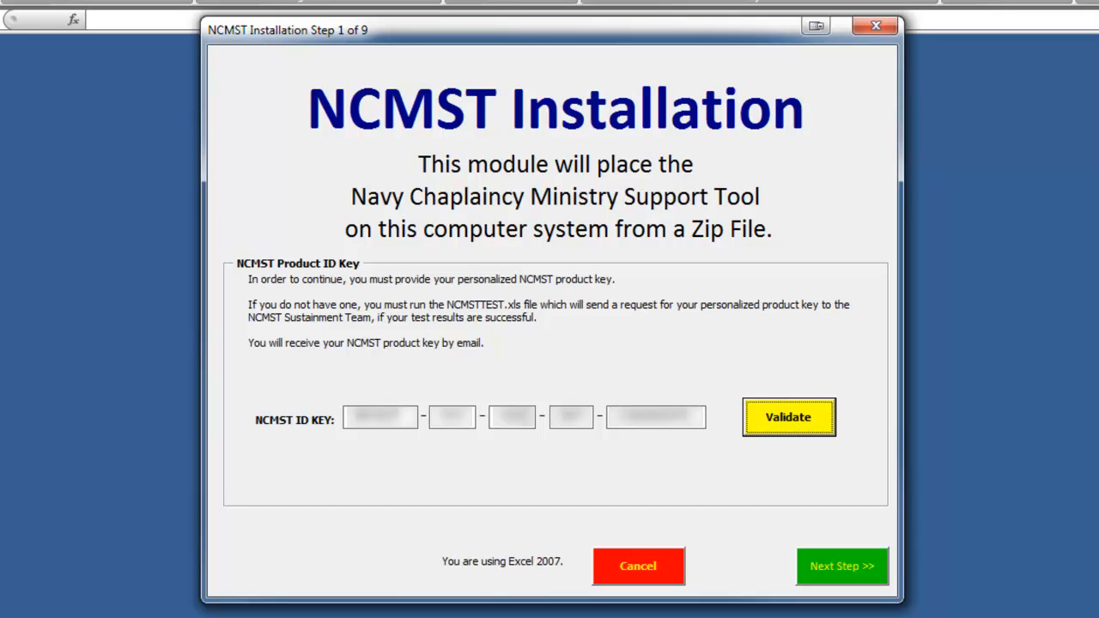
{"action": "left_click", "coordinate": [788, 426]}
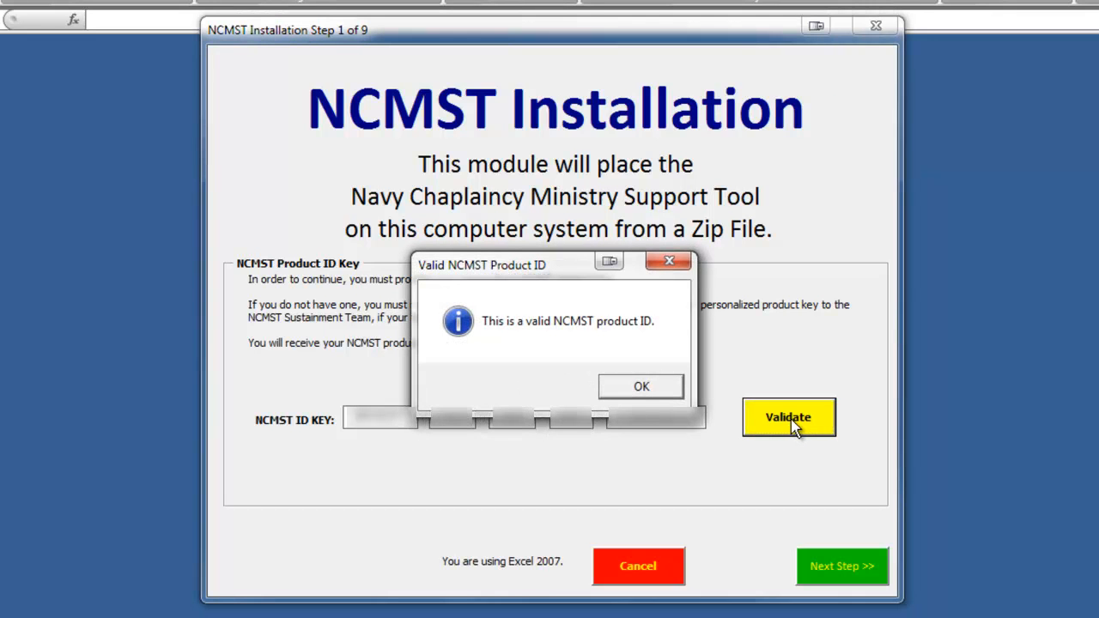
{"action": "left_click", "coordinate": [642, 387]}
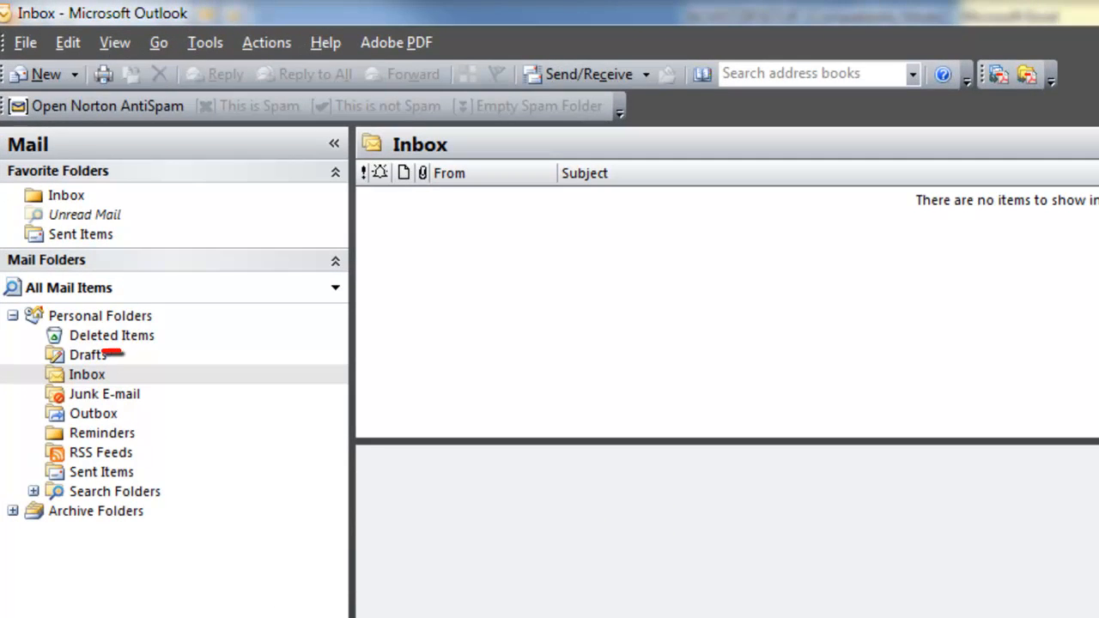
Open the Inbox, check Tools > Rules and Alerts for existing e-mail rules, and close it.
{"action": "left_click", "coordinate": [110, 379]}
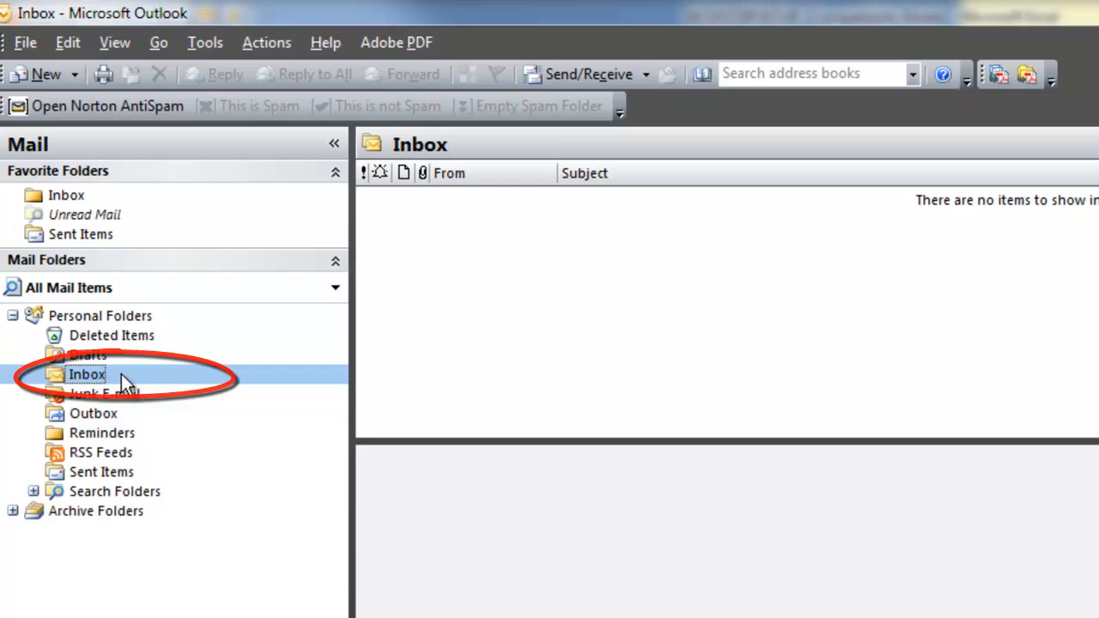
{"action": "left_click", "coordinate": [208, 41]}
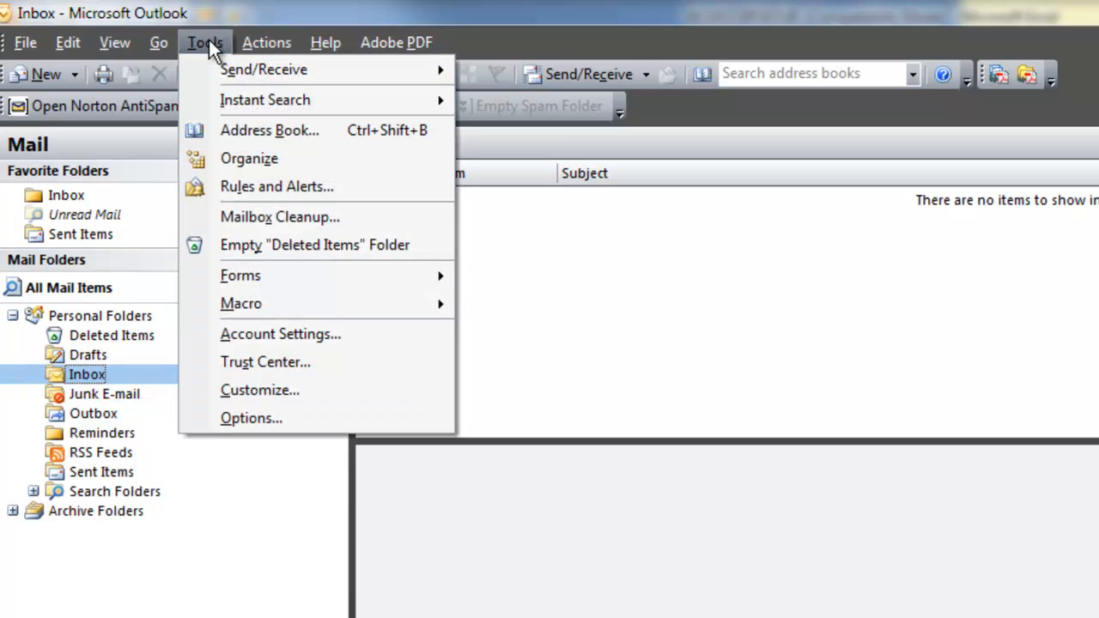
{"action": "left_click", "coordinate": [229, 185]}
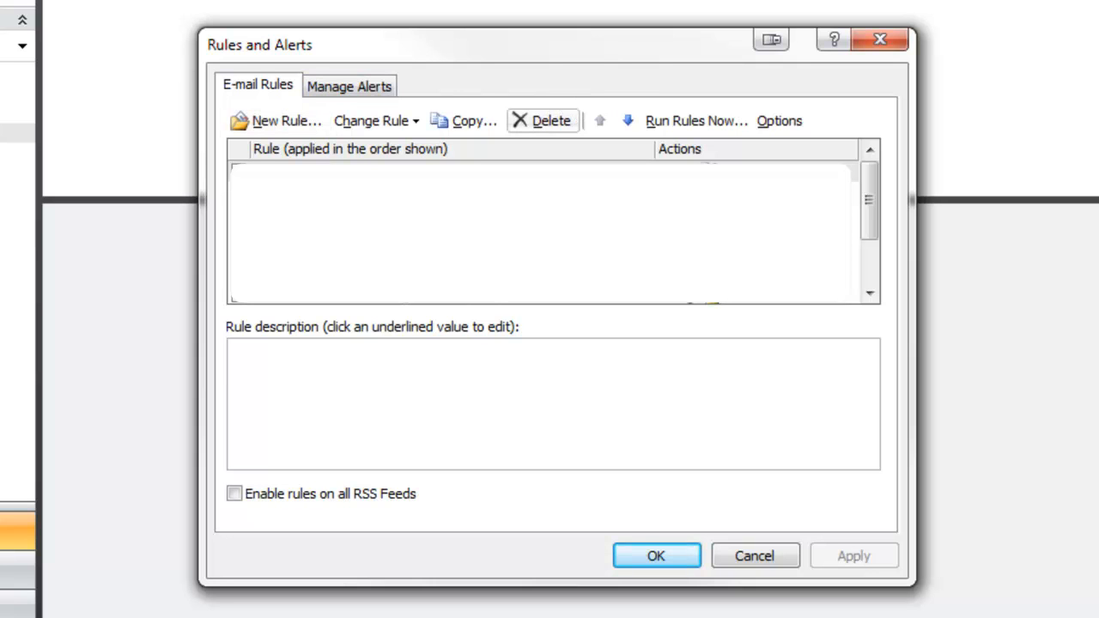
{"action": "left_click", "coordinate": [672, 557]}
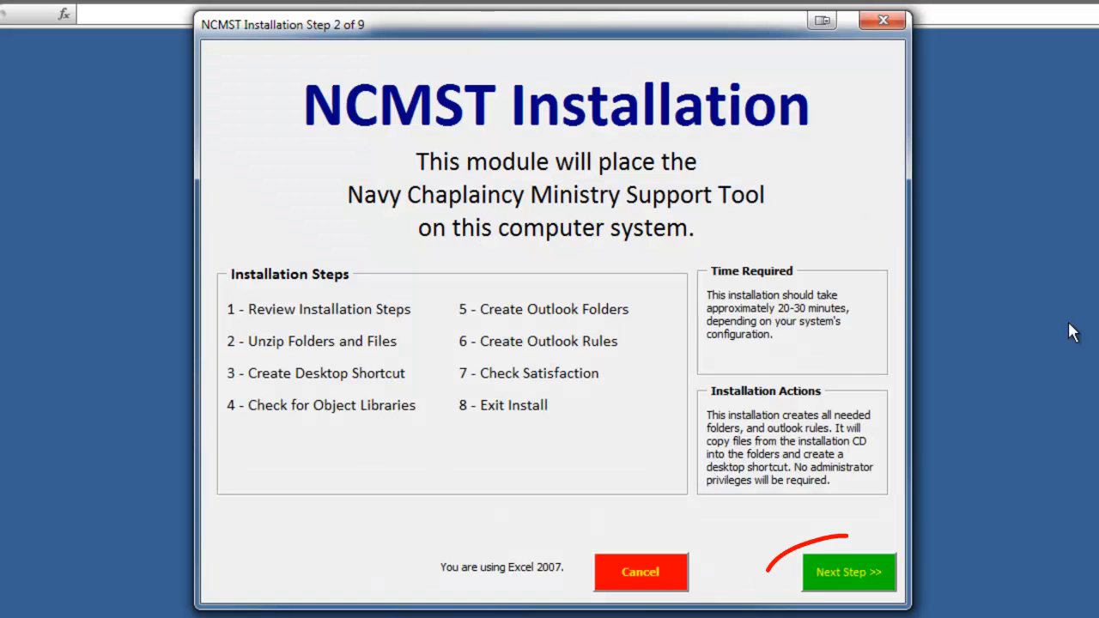
Advance the installer to Step 2 and open the Select NCMST Zip File dialog.
{"action": "left_click", "coordinate": [840, 580]}
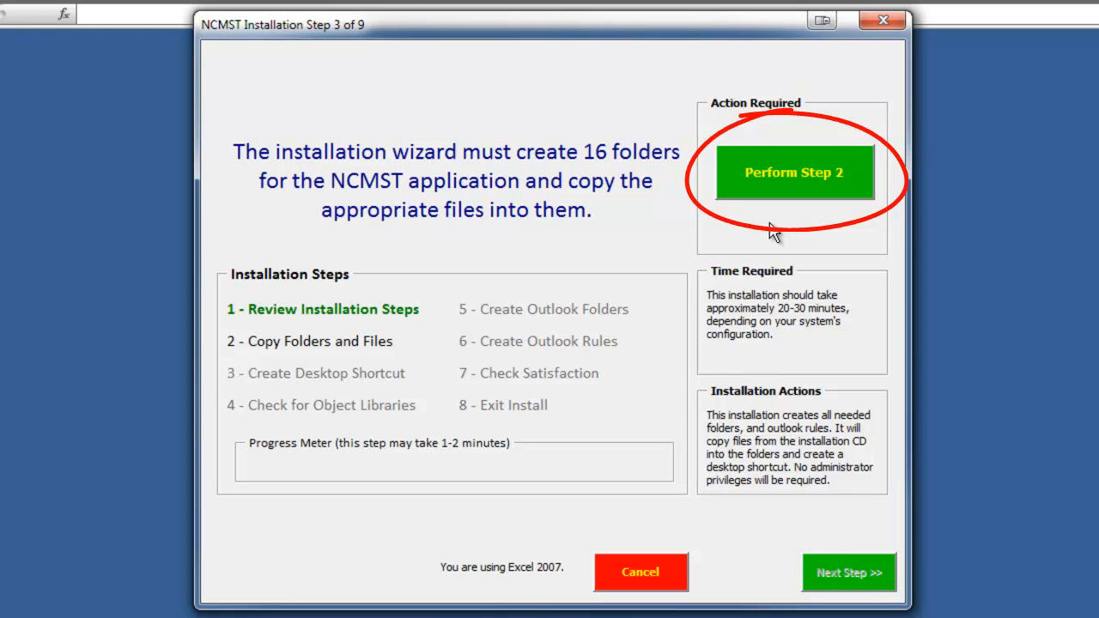
{"action": "left_click", "coordinate": [769, 172]}
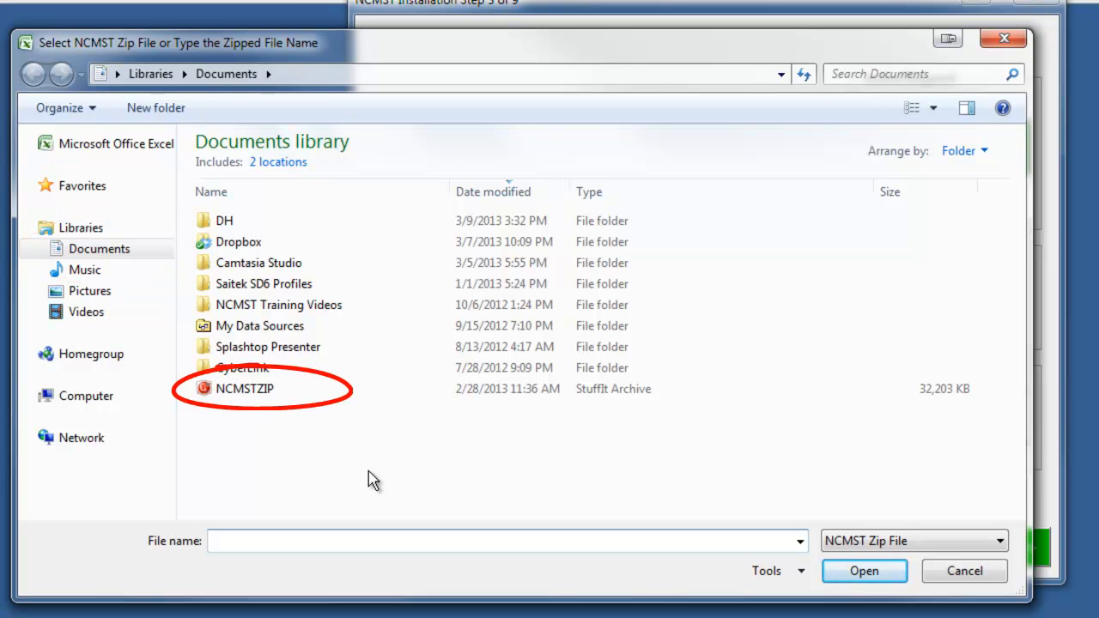
Extract the NCMSTZIP archive from Documents and acknowledge the Folders and Files Extracted message.
{"action": "left_click", "coordinate": [251, 393]}
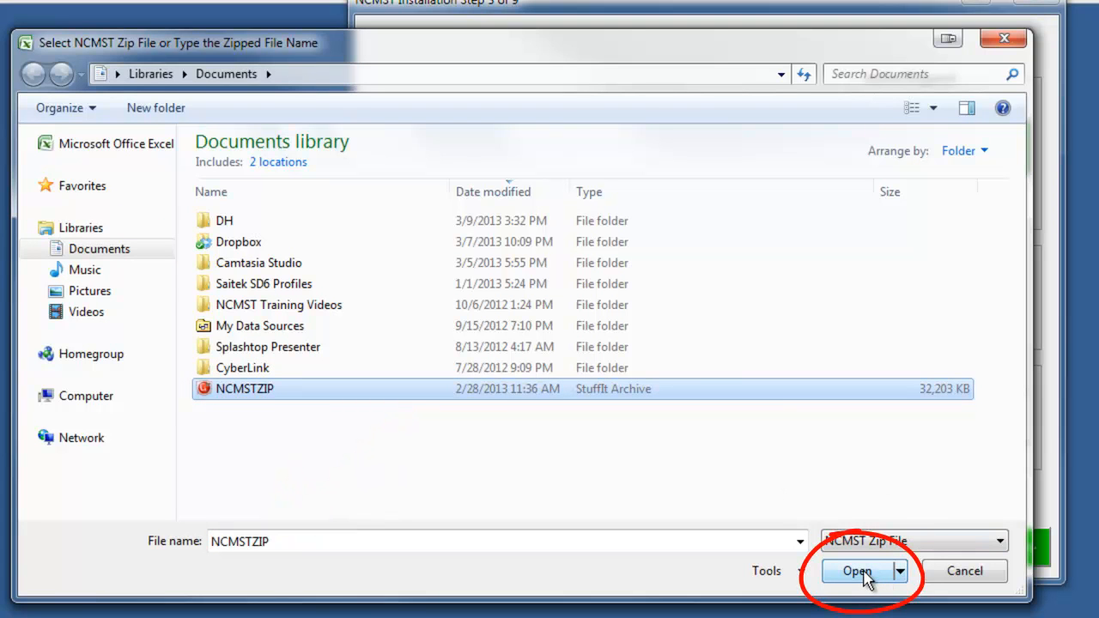
{"action": "left_click", "coordinate": [858, 572]}
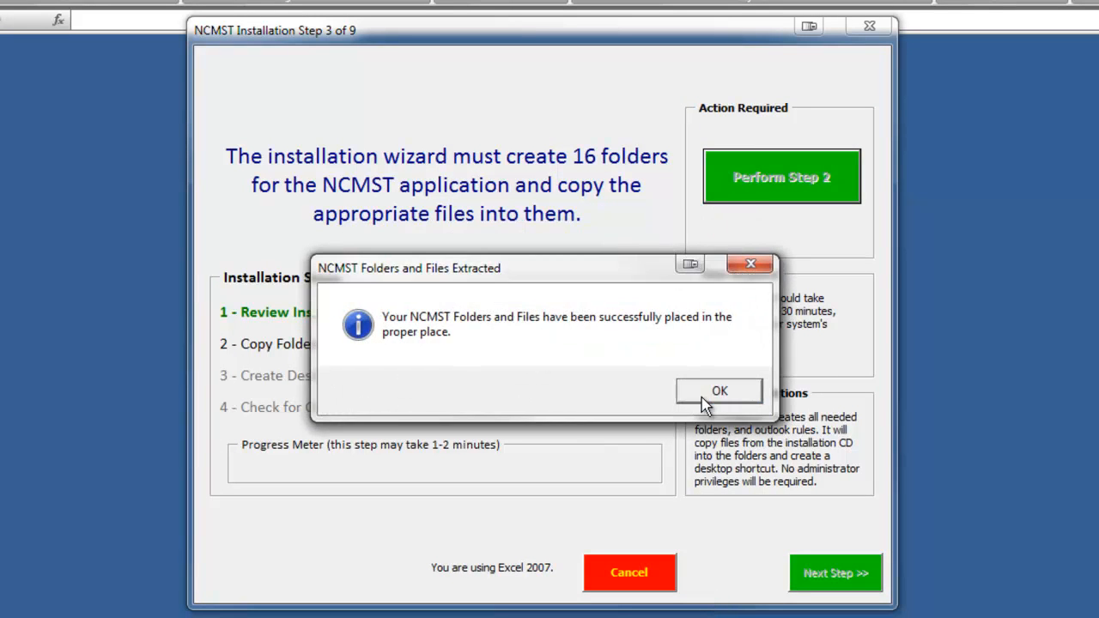
{"action": "left_click", "coordinate": [706, 406]}
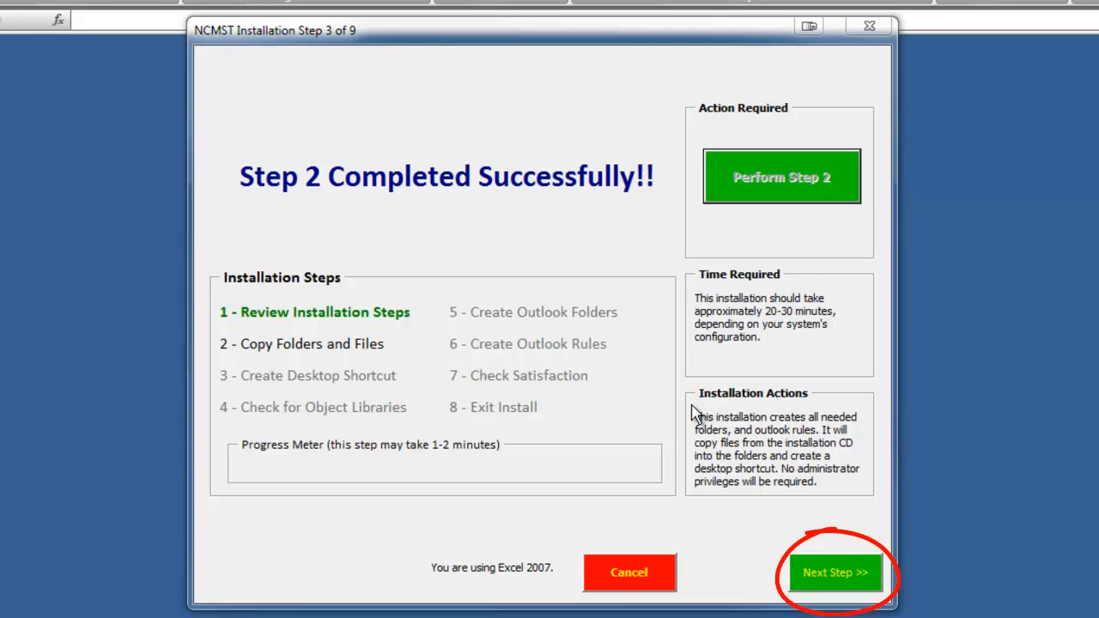
Create the NCMST desktop shortcut in installer Step 3.
{"action": "left_click", "coordinate": [834, 573]}
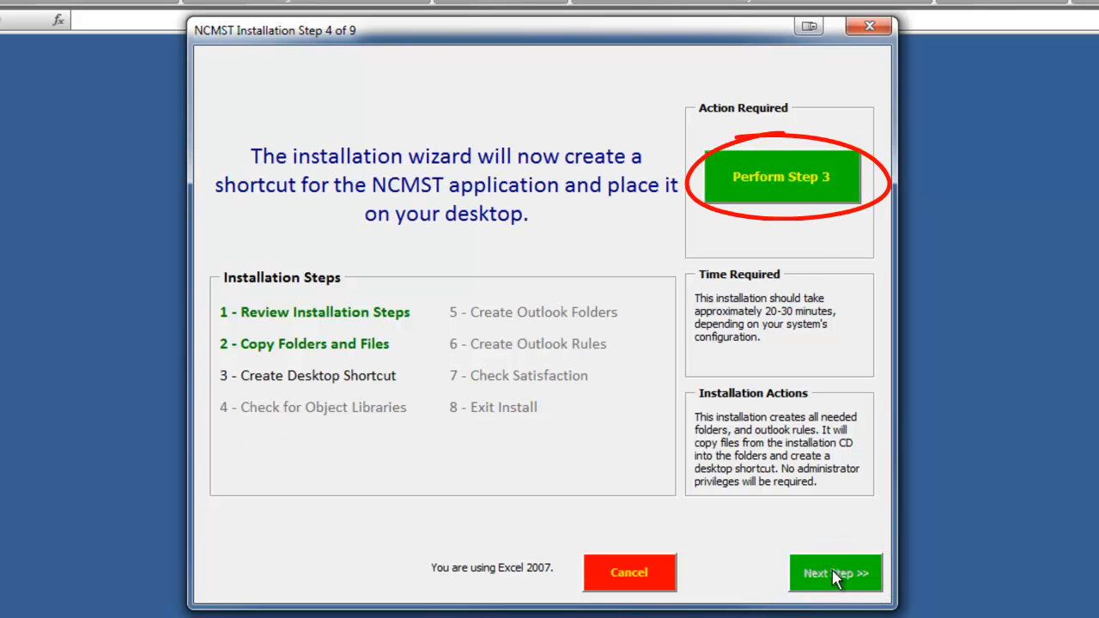
{"action": "left_click", "coordinate": [798, 201]}
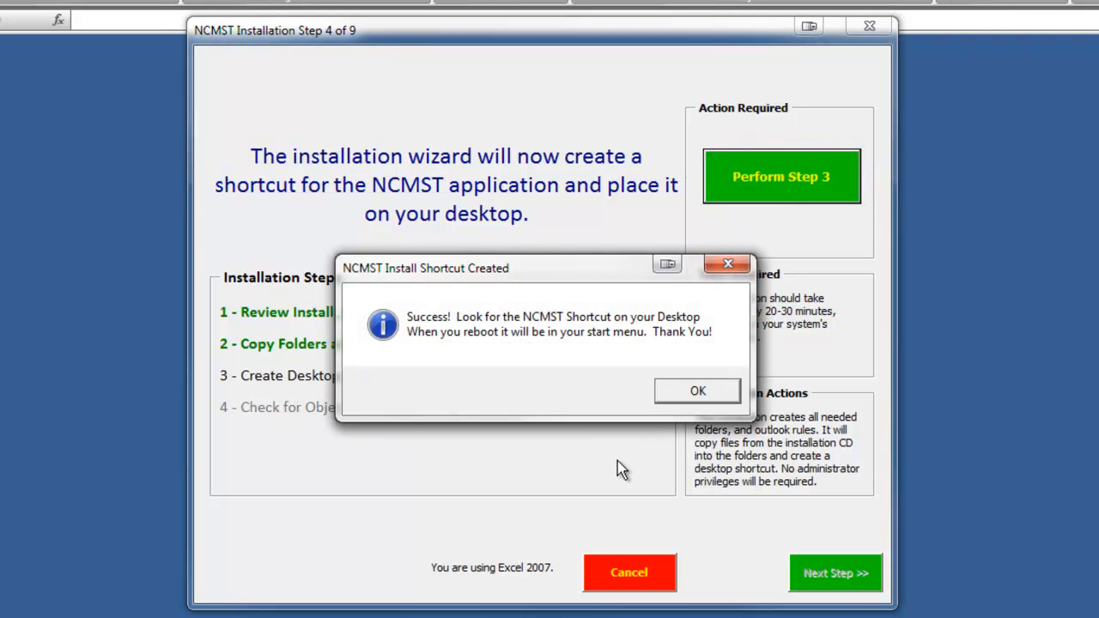
{"action": "left_click", "coordinate": [671, 390]}
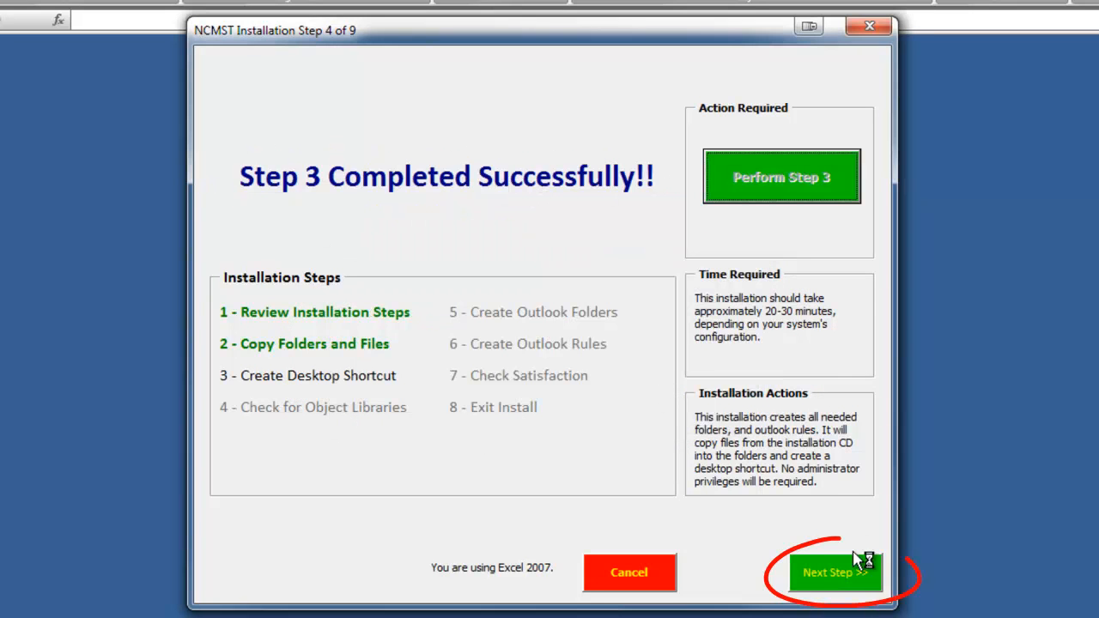
Run the Step 4 object library check, confirming all references are present.
{"action": "left_click", "coordinate": [844, 582]}
{"action": "left_click", "coordinate": [844, 582]}
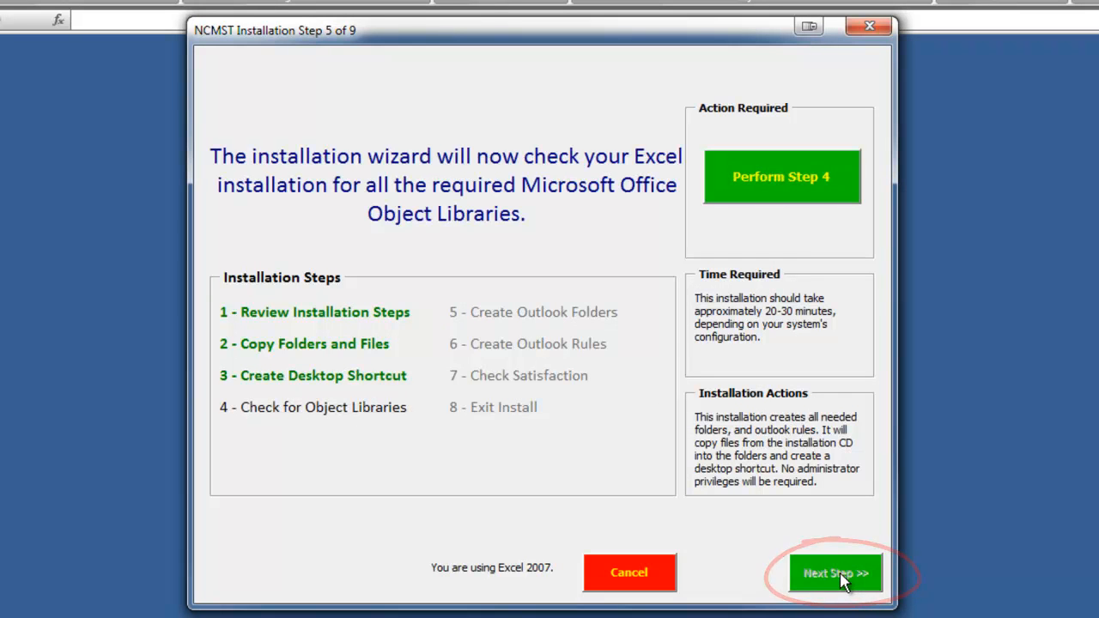
{"action": "left_click", "coordinate": [797, 199]}
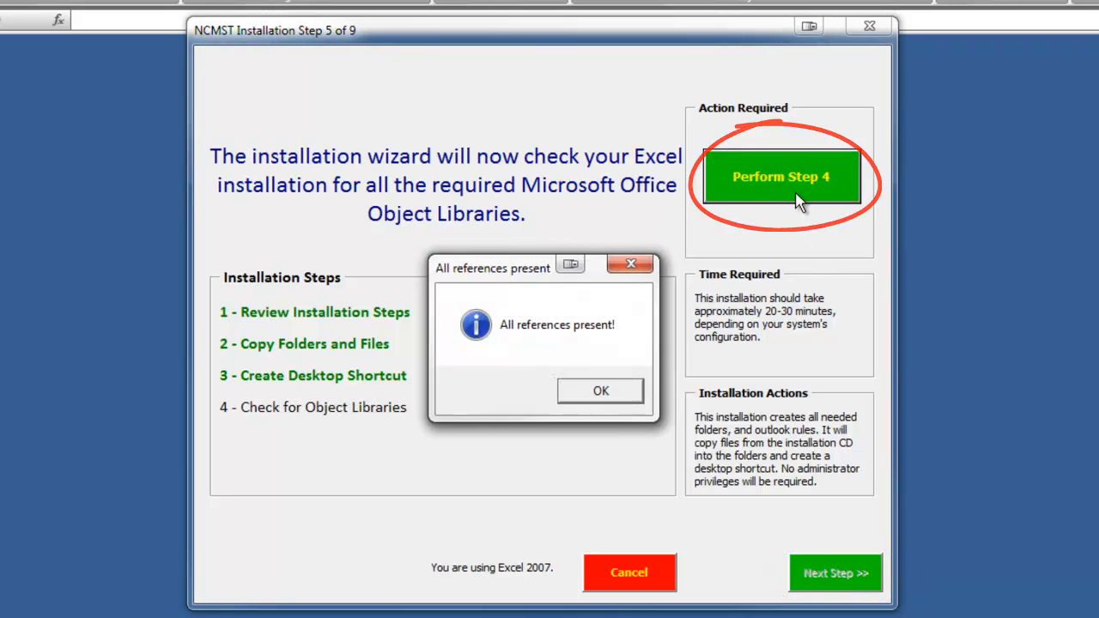
{"action": "left_click", "coordinate": [601, 393]}
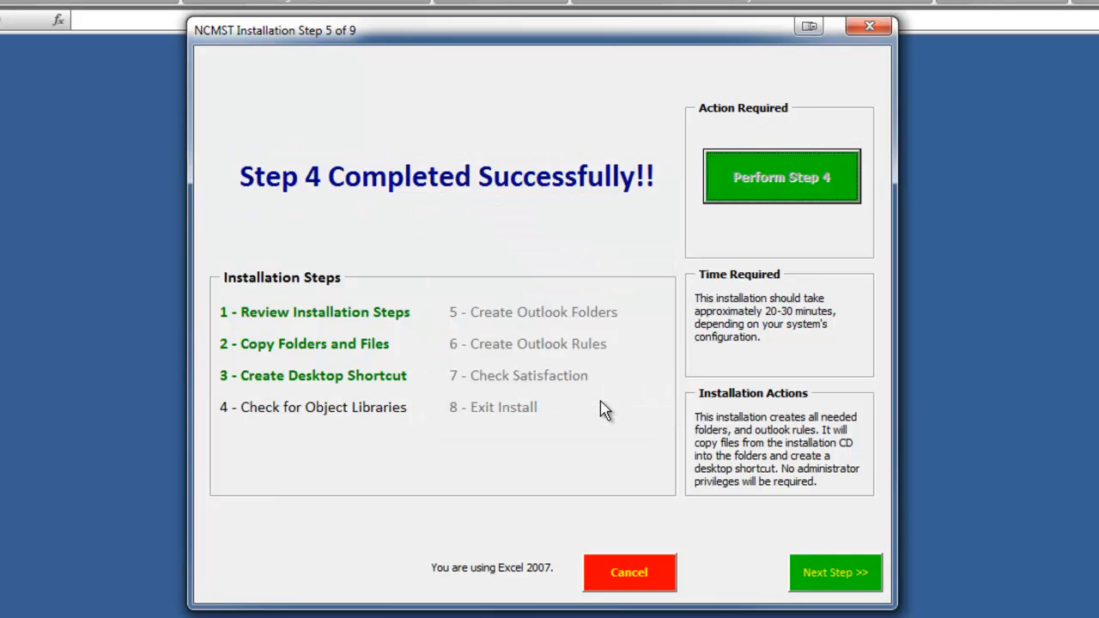
Create the Outlook folders in installer Step 5.
{"action": "left_click", "coordinate": [814, 589]}
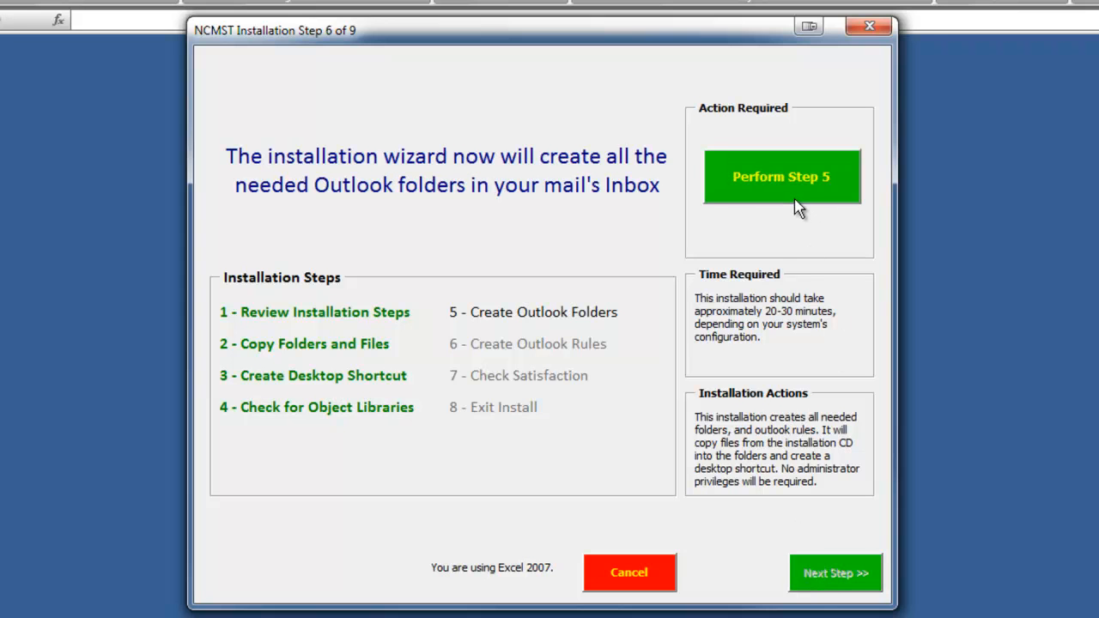
{"action": "left_click", "coordinate": [797, 206]}
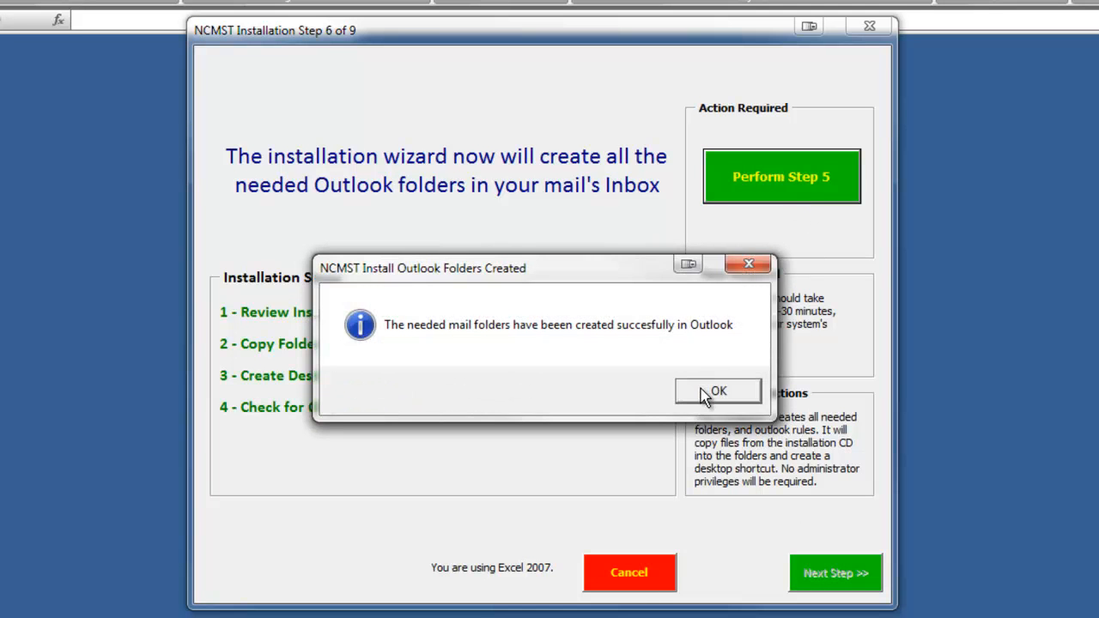
{"action": "left_click", "coordinate": [705, 391]}
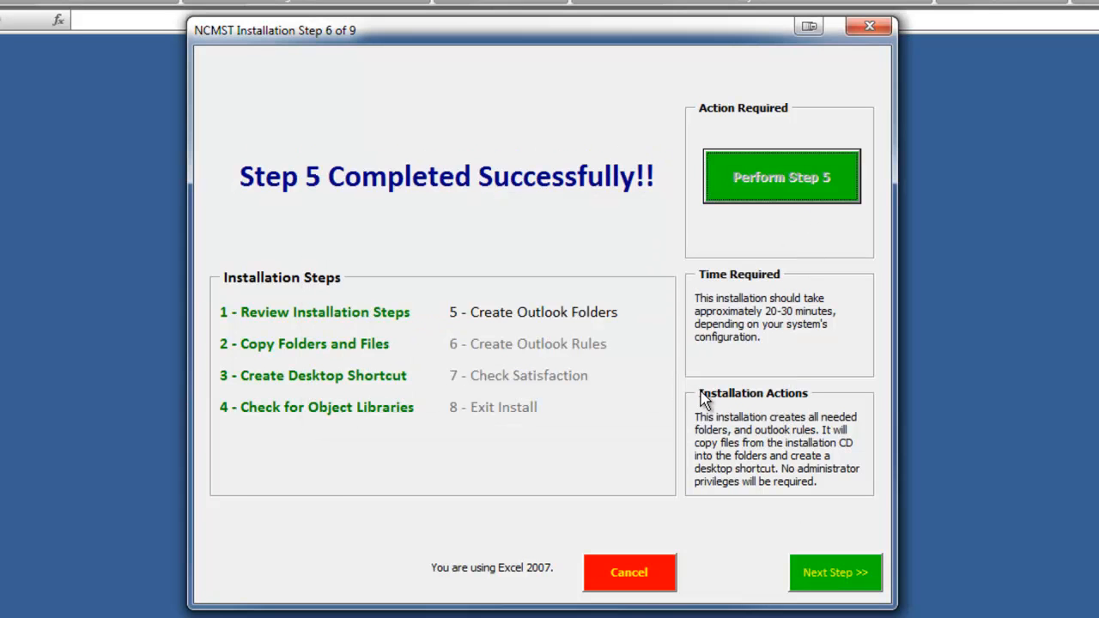
Create the Outlook rules in Step 6, then bring up the Installation Satisfaction Survey.
{"action": "left_click", "coordinate": [818, 584]}
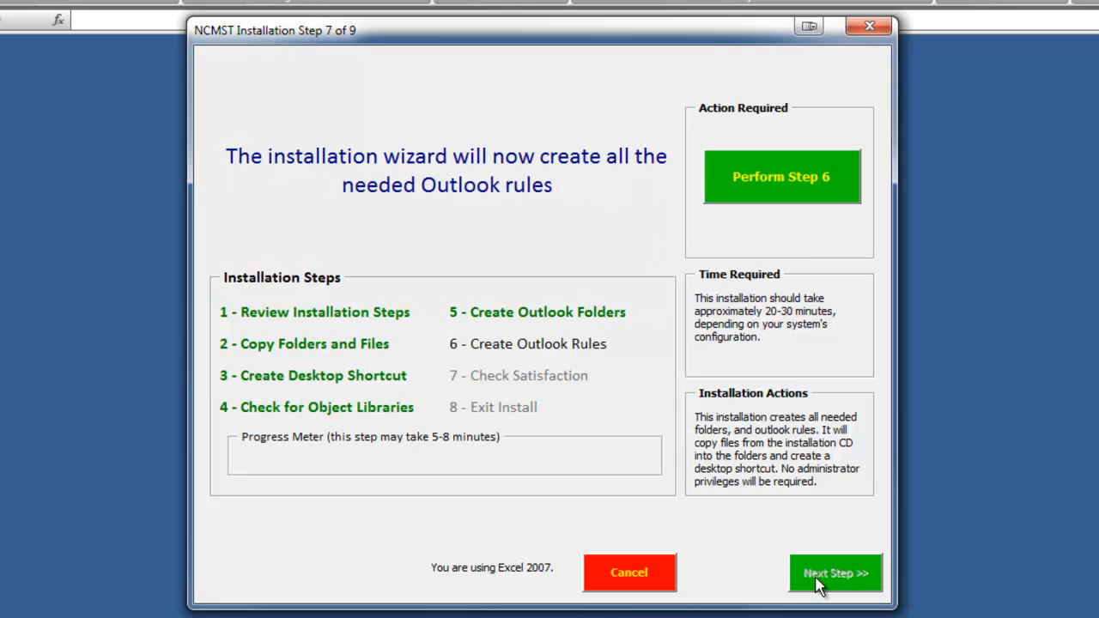
{"action": "left_click", "coordinate": [757, 197]}
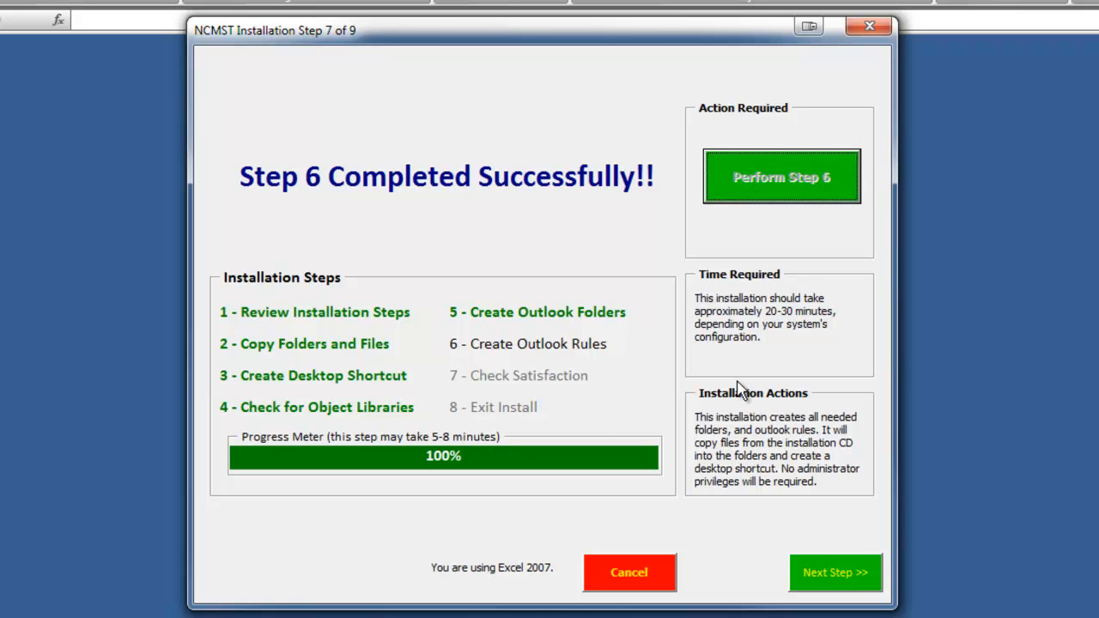
{"action": "left_click", "coordinate": [820, 575]}
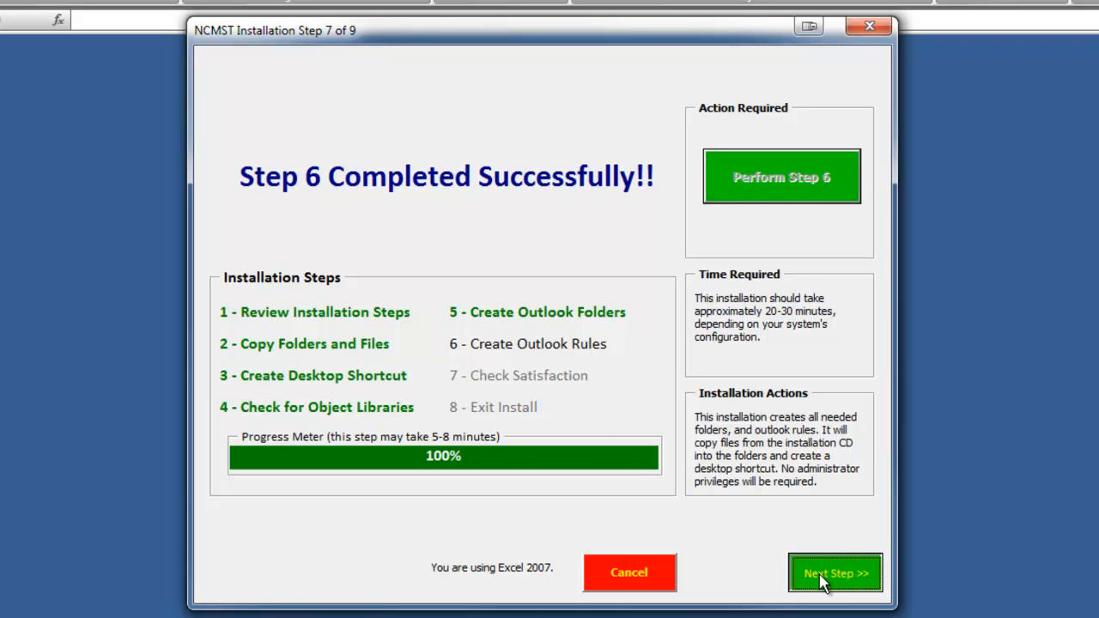
{"action": "left_click", "coordinate": [767, 197]}
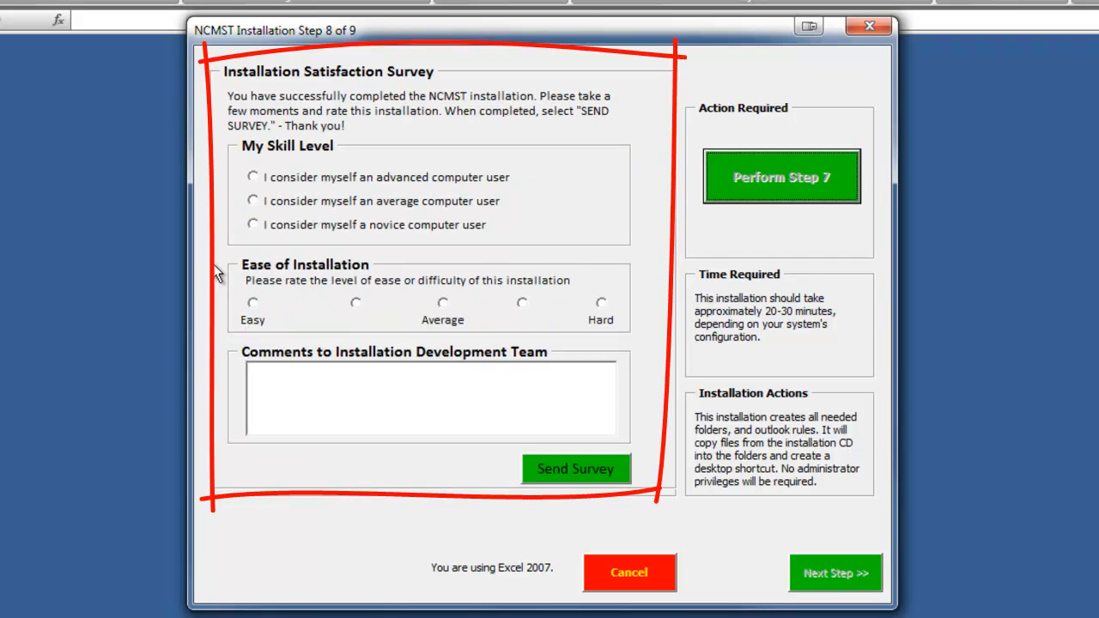
Answer the survey as 'average computer user' rating installation Easy, and send it.
{"action": "left_click", "coordinate": [253, 201]}
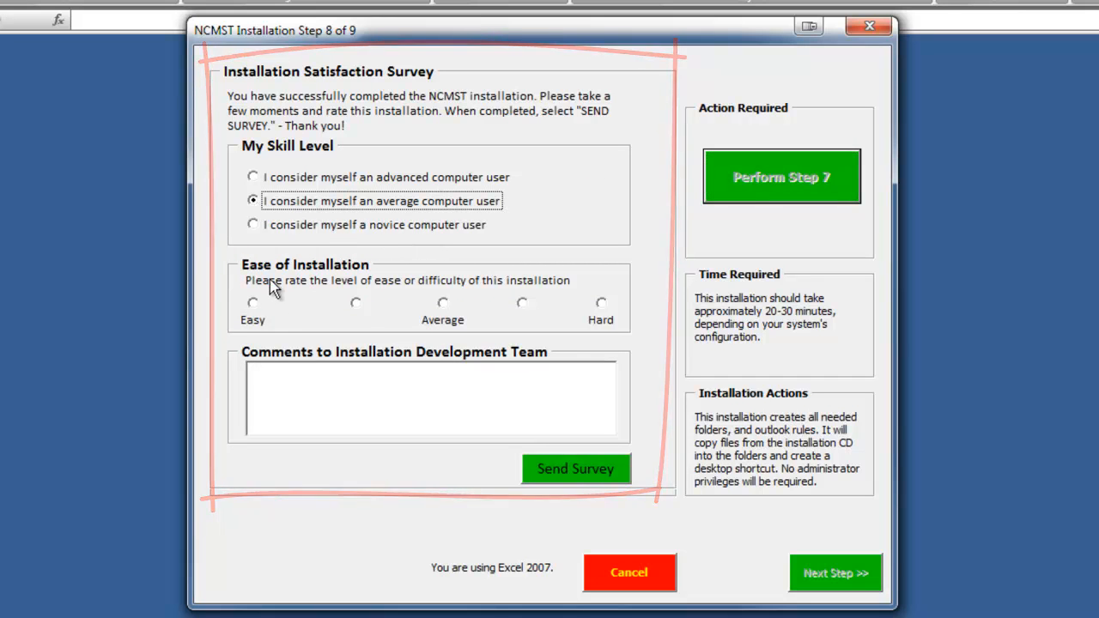
{"action": "left_click", "coordinate": [254, 306]}
{"action": "left_click", "coordinate": [279, 376]}
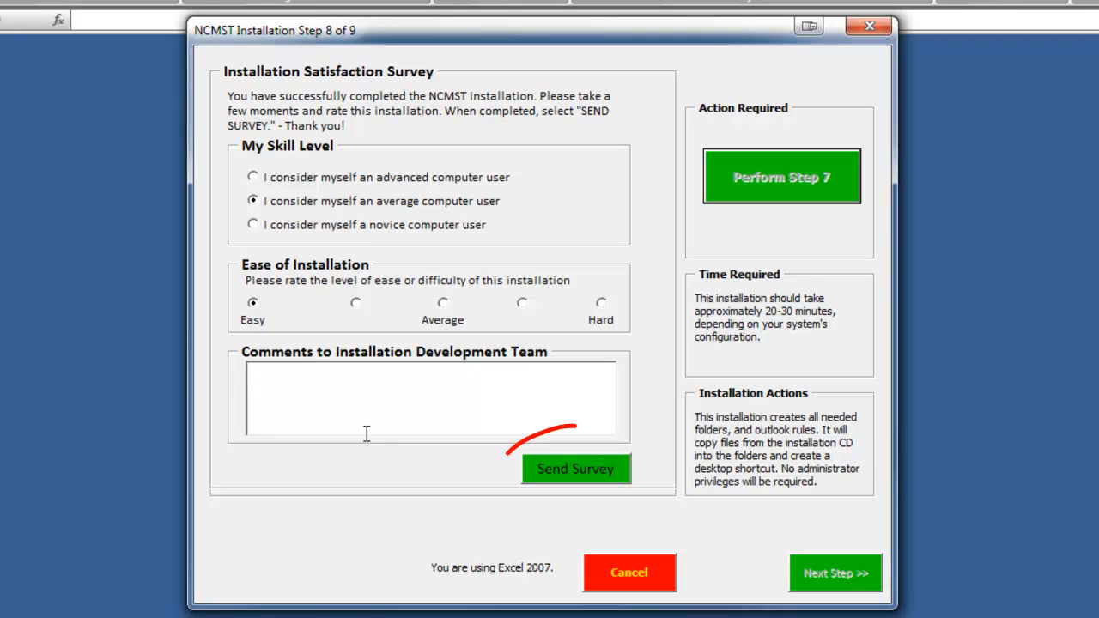
{"action": "left_click", "coordinate": [533, 477]}
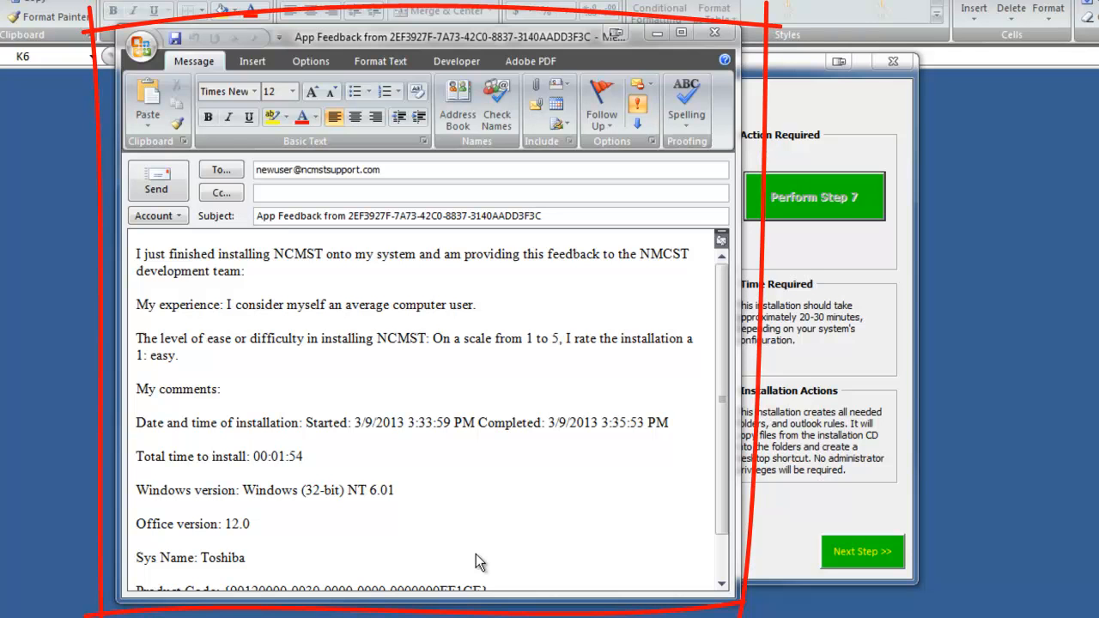
Send the pre-filled feedback e-mail rating the install 1: easy.
{"action": "mouse_move", "coordinate": [720, 495]}
{"action": "left_mouse_down"}
{"action": "mouse_move", "coordinate": [716, 540]}
{"action": "mouse_move", "coordinate": [710, 489]}
{"action": "left_mouse_up"}
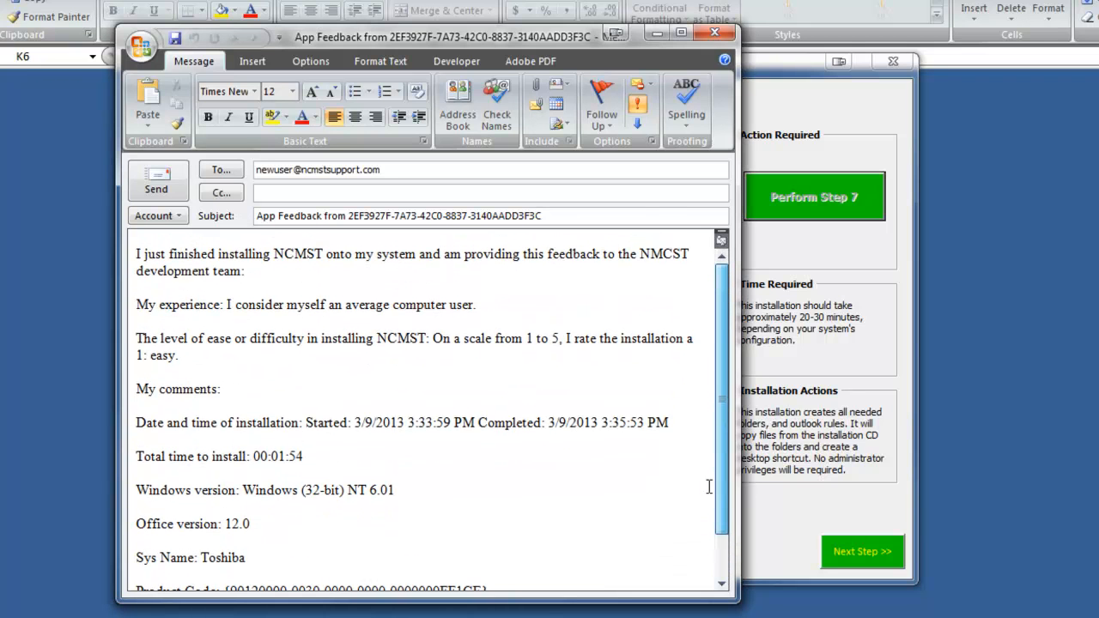
{"action": "left_click", "coordinate": [146, 182]}
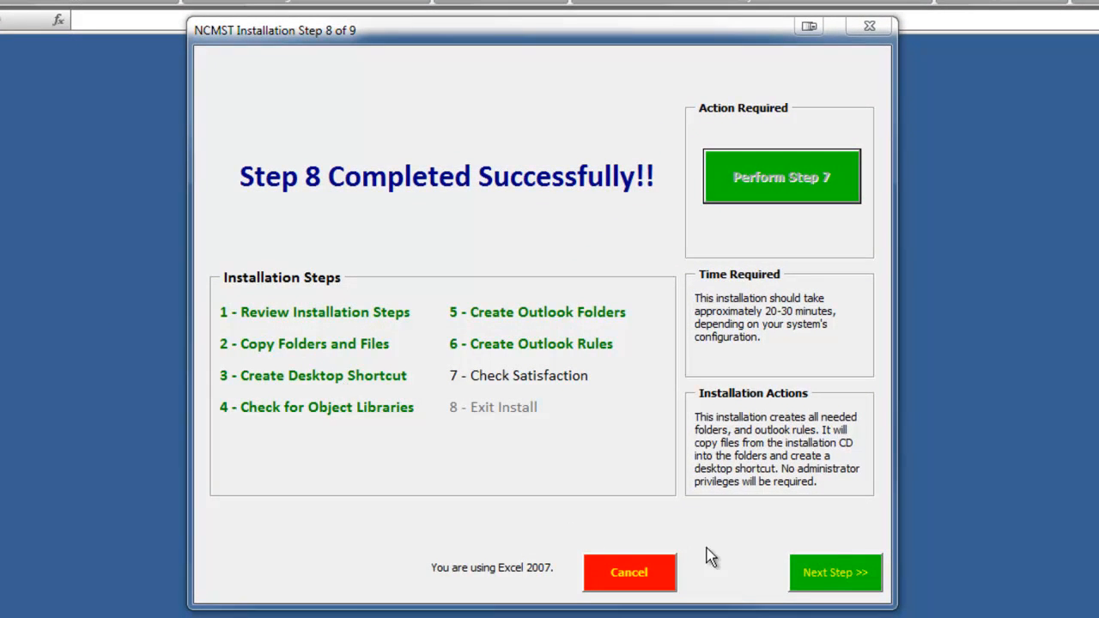
Advance to Step 9 of 9 and exit the installer with Safe Exit.
{"action": "left_click", "coordinate": [804, 577]}
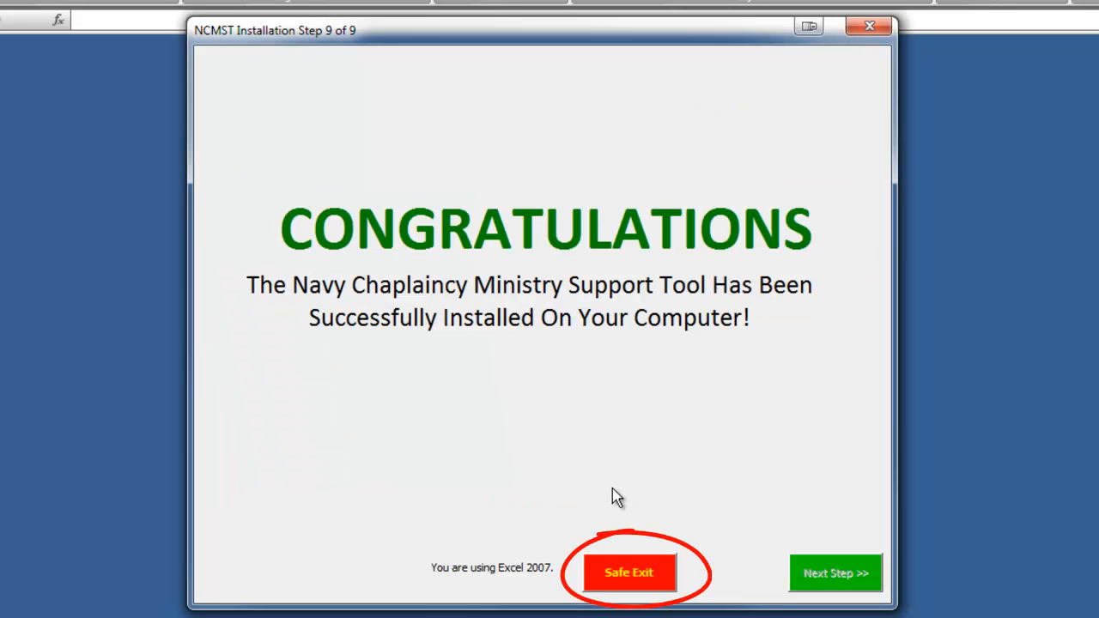
{"action": "left_click", "coordinate": [641, 587]}
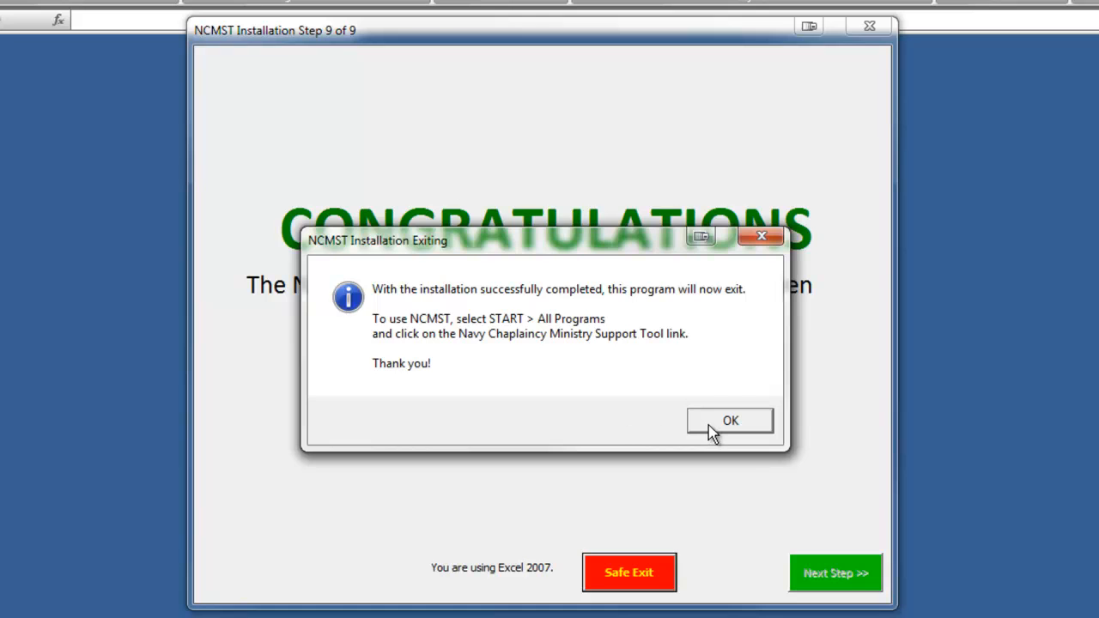
{"action": "left_click", "coordinate": [717, 421]}
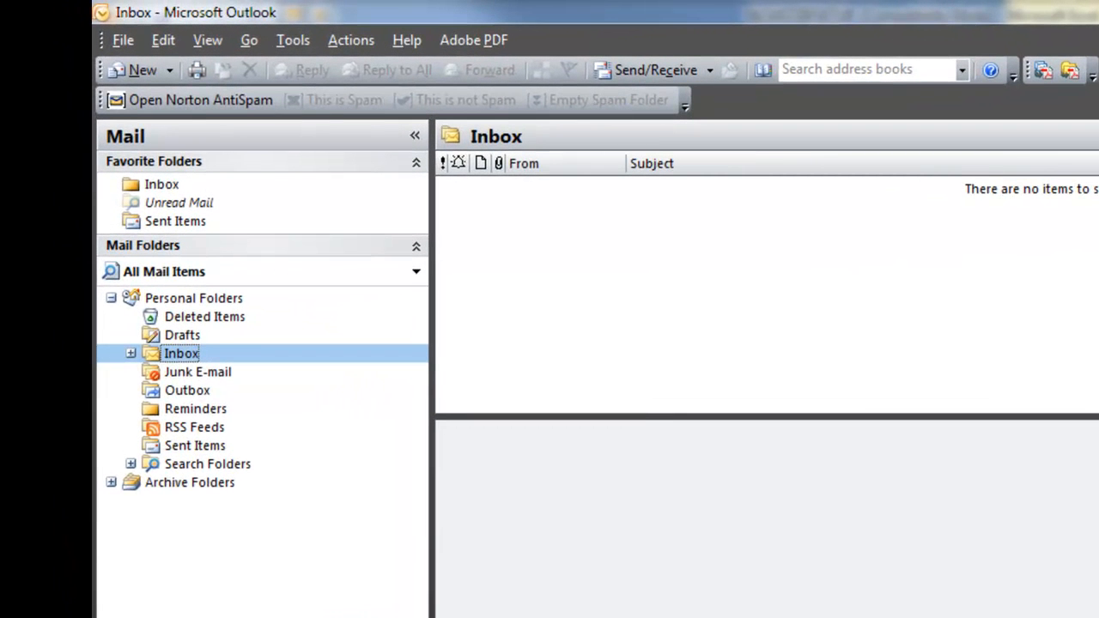
Expand Inbox and NCMST to reveal the nine subfolders, then review the NCMST rules without changes.
{"action": "left_click", "coordinate": [130, 354]}
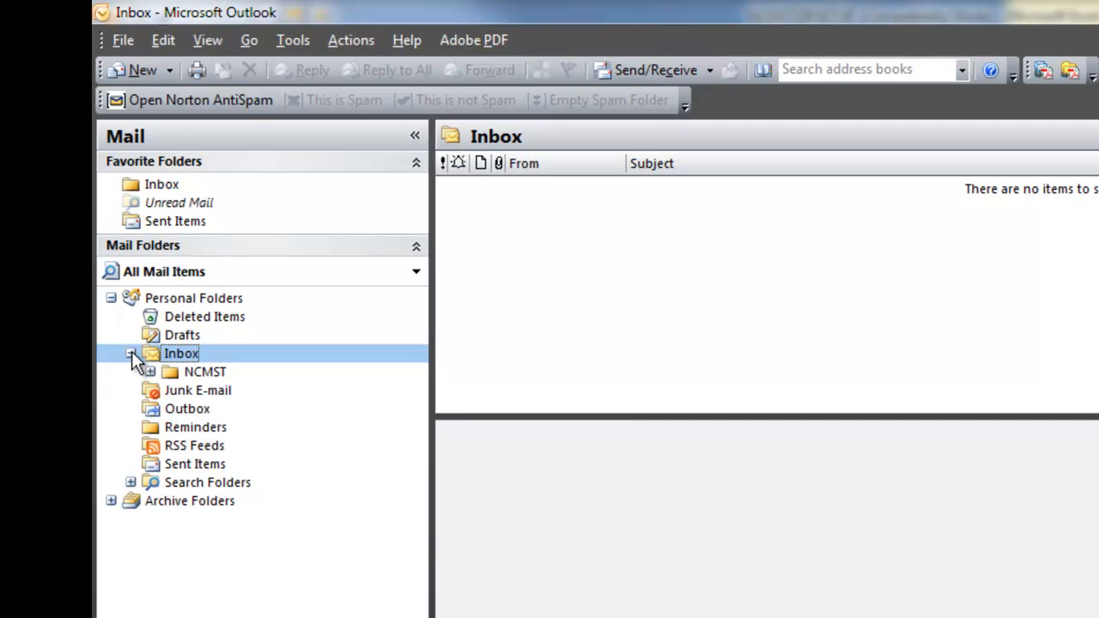
{"action": "left_click", "coordinate": [151, 373]}
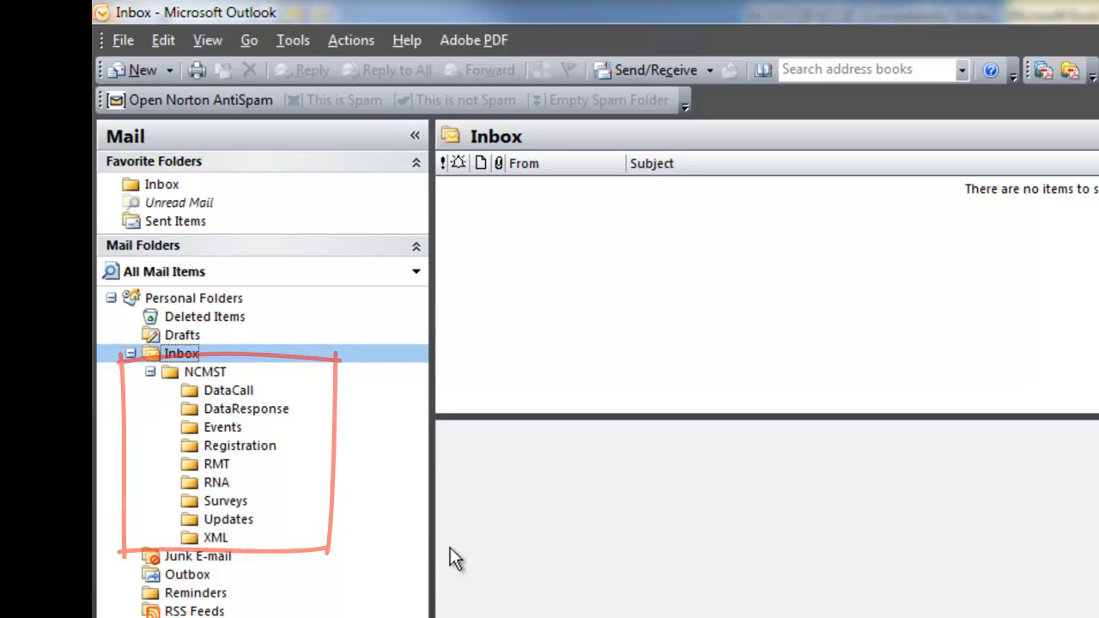
{"action": "left_click", "coordinate": [292, 41]}
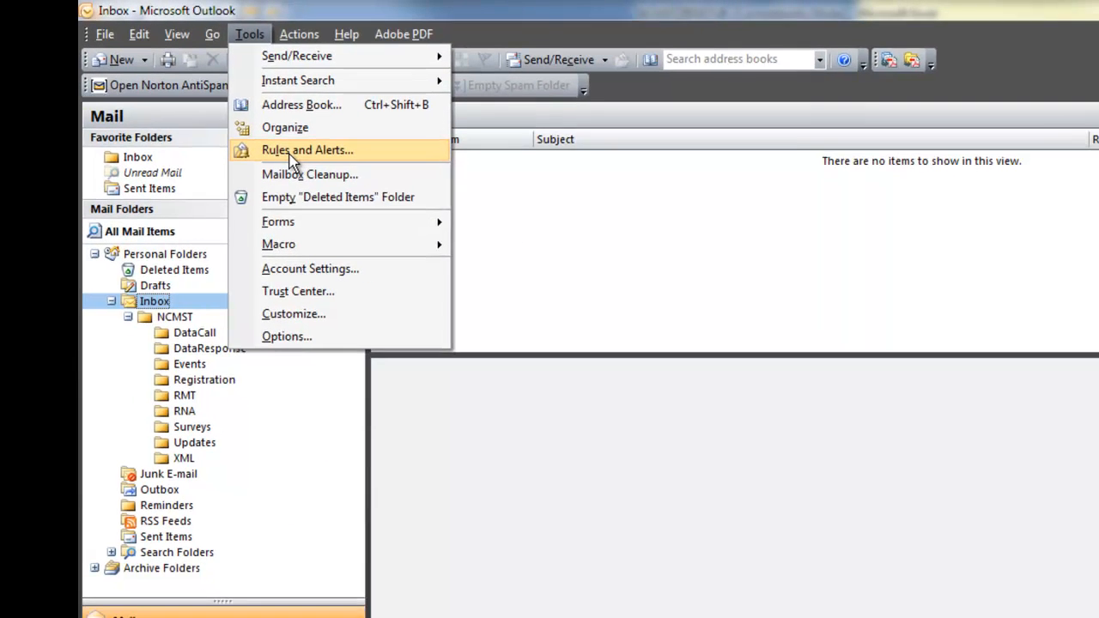
{"action": "left_click", "coordinate": [334, 175]}
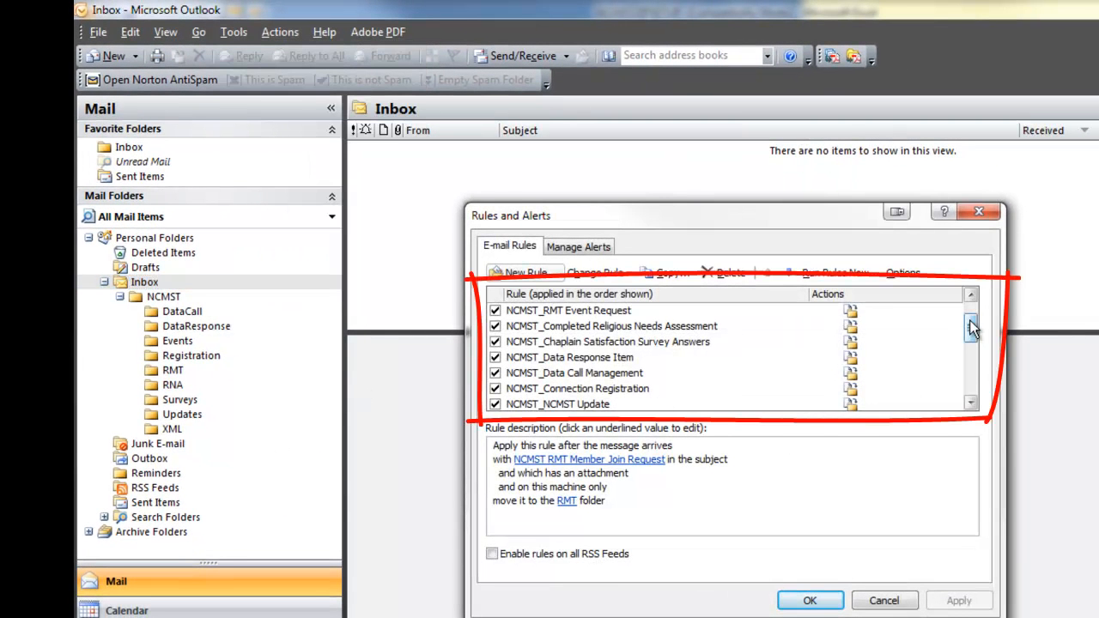
{"action": "scroll", "coordinate": [972, 320], "scroll_direction": "up", "scroll_amount": 1}
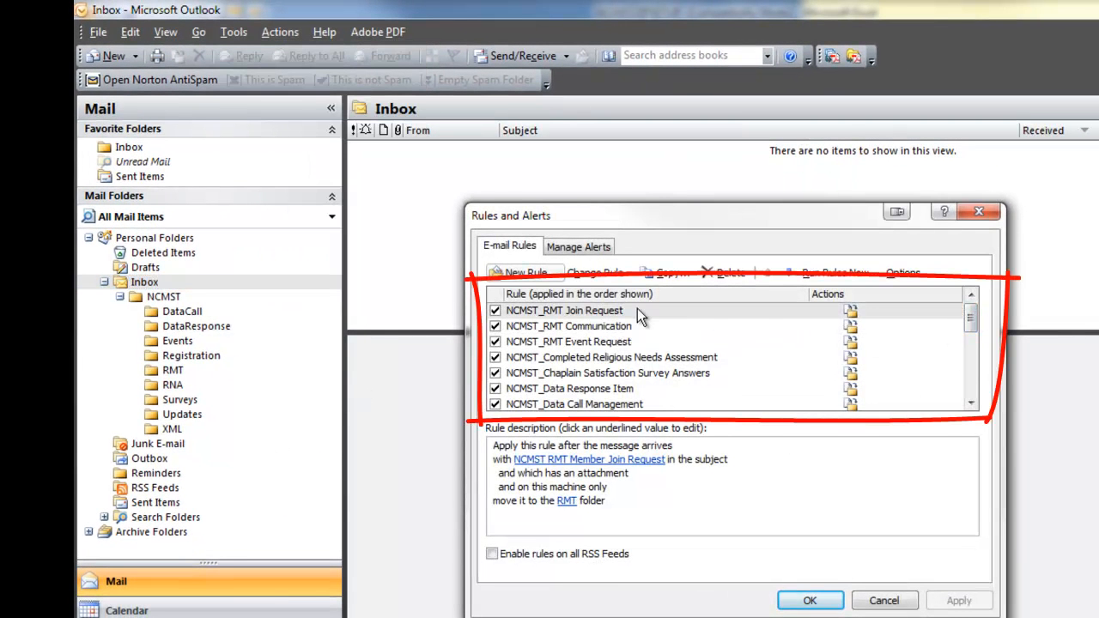
{"action": "left_click", "coordinate": [971, 402]}
{"action": "left_click", "coordinate": [970, 402]}
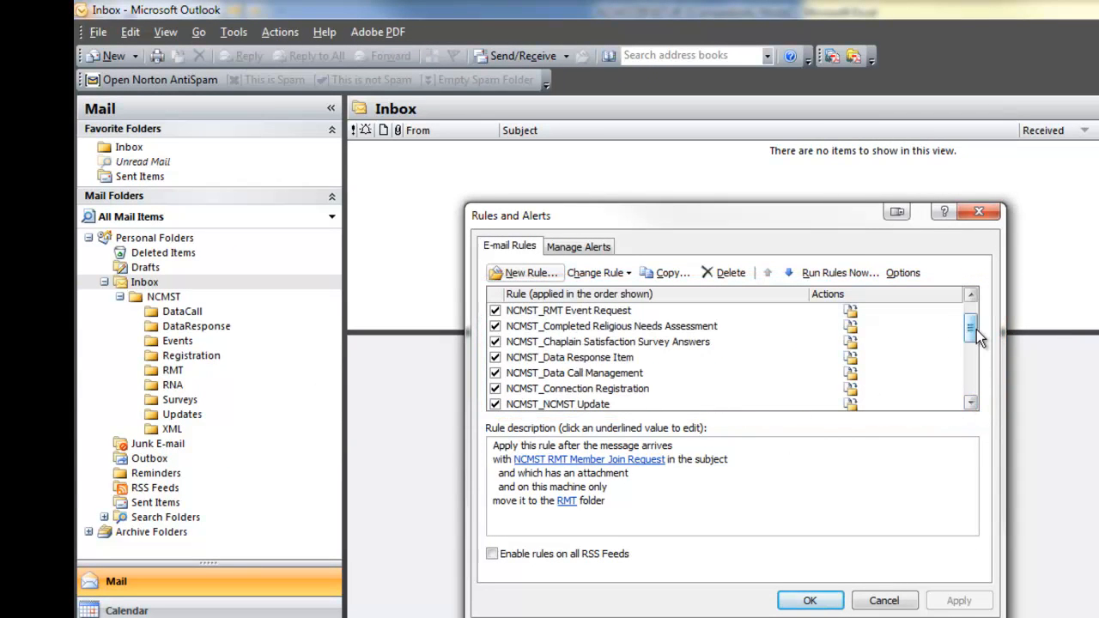
{"action": "left_click_drag", "start_coordinate": [967, 335], "coordinate": [974, 315]}
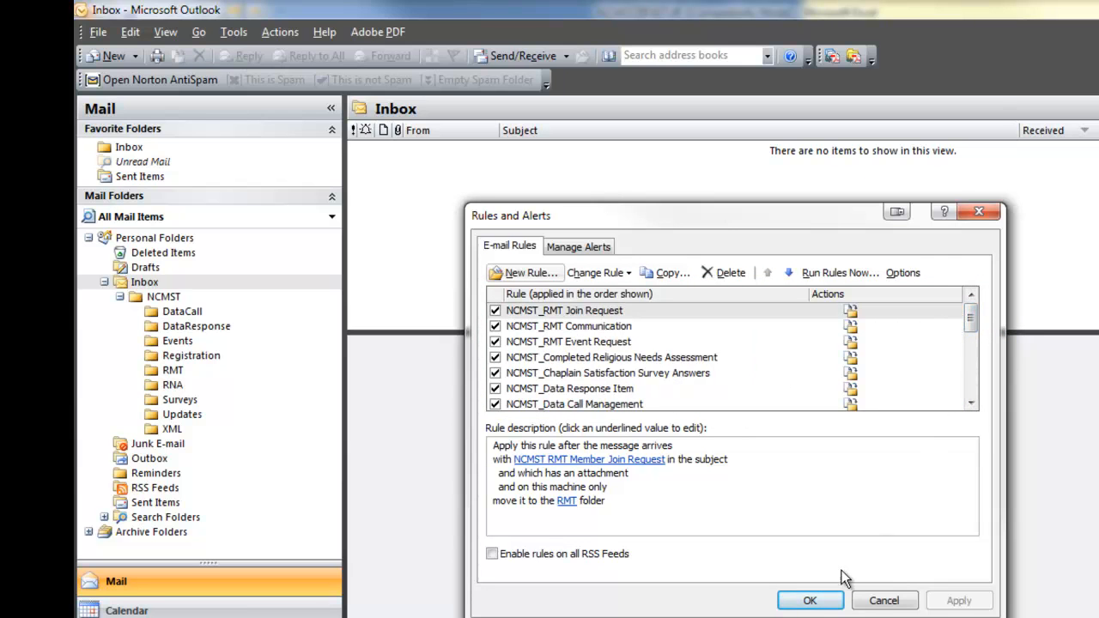
{"action": "left_click", "coordinate": [869, 603]}
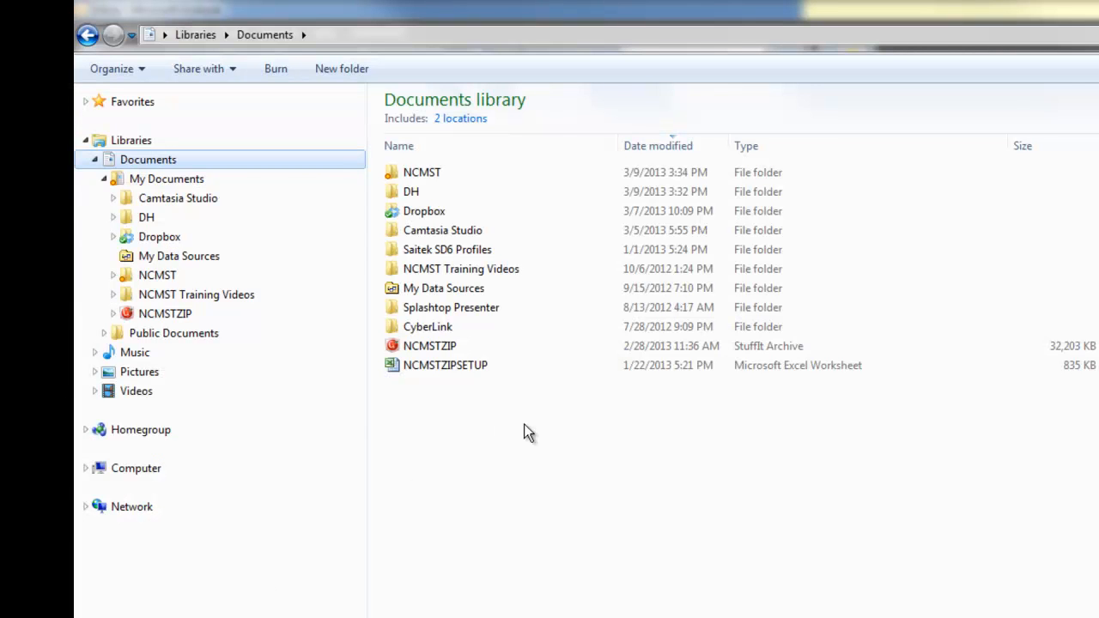
Open the NCMST folder in Documents to view its Data, Library, Engine, Forms and Dashboards subfolders.
{"action": "left_click", "coordinate": [399, 174]}
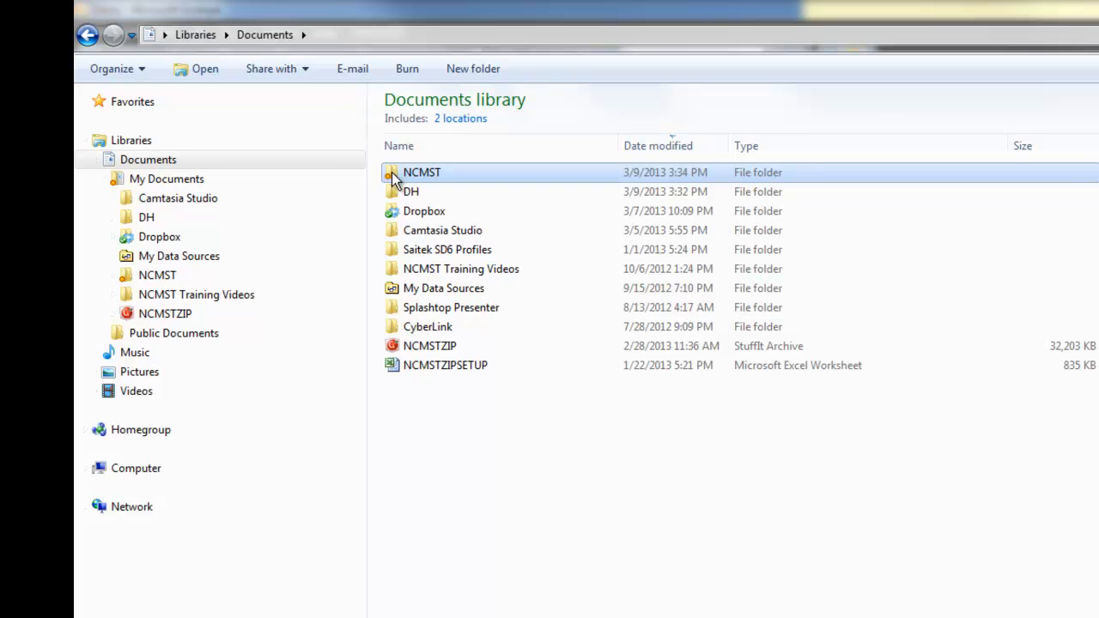
{"action": "double_click", "coordinate": [393, 174]}
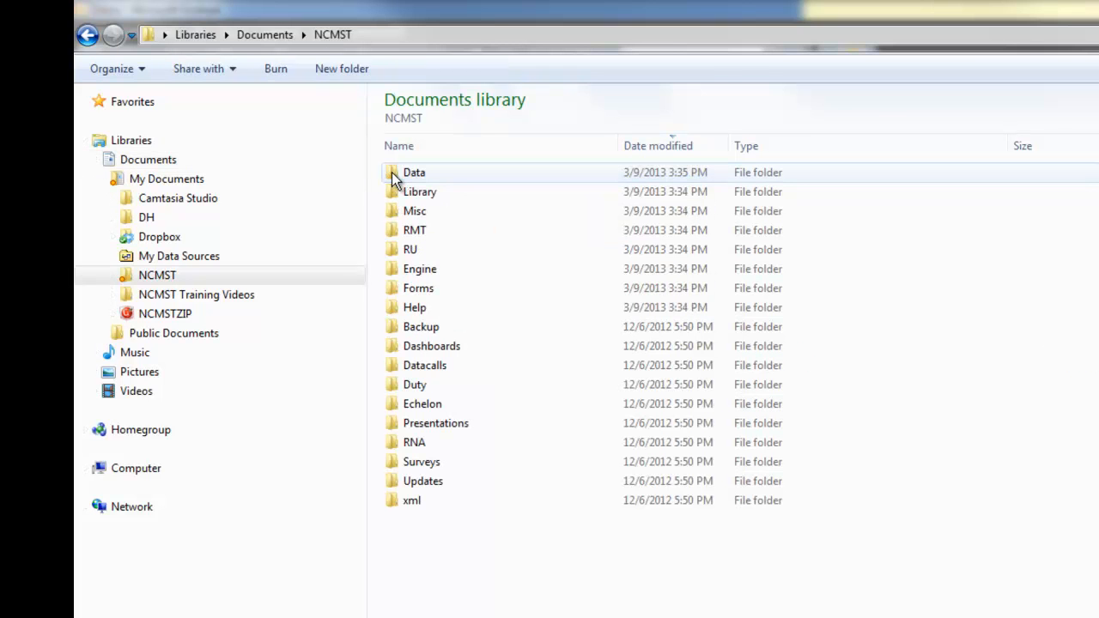